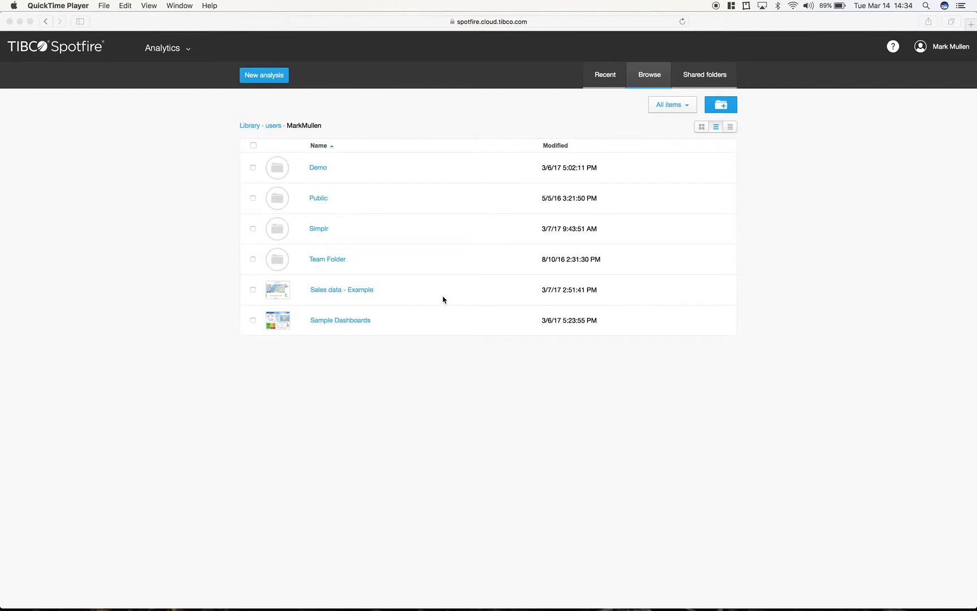
- Switch from the Spotfire library to TIBCO Simplr and create a new flow project
{"action": "key", "text": "ctrl+Right"}
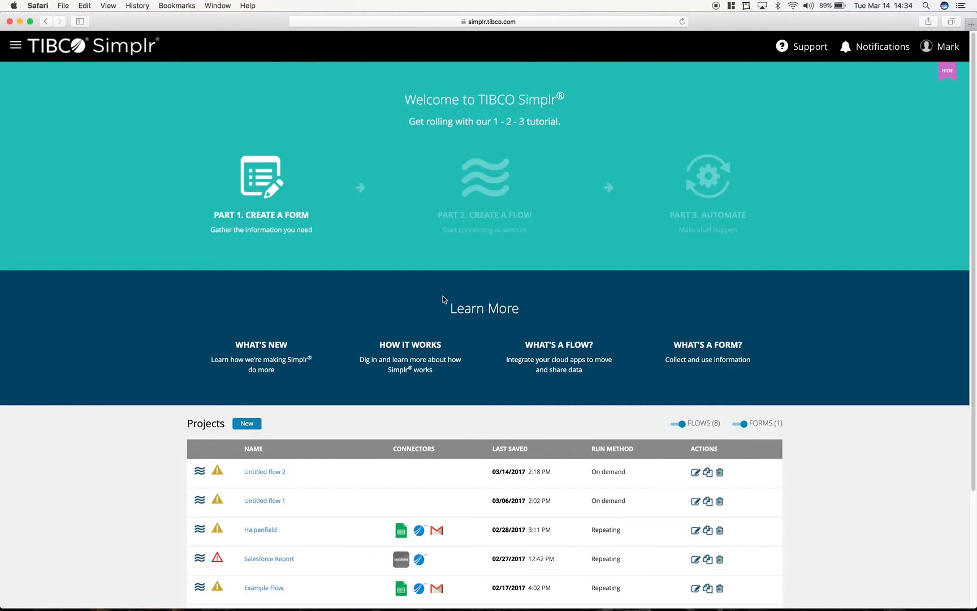
{"action": "key", "text": "ctrl+Left"}
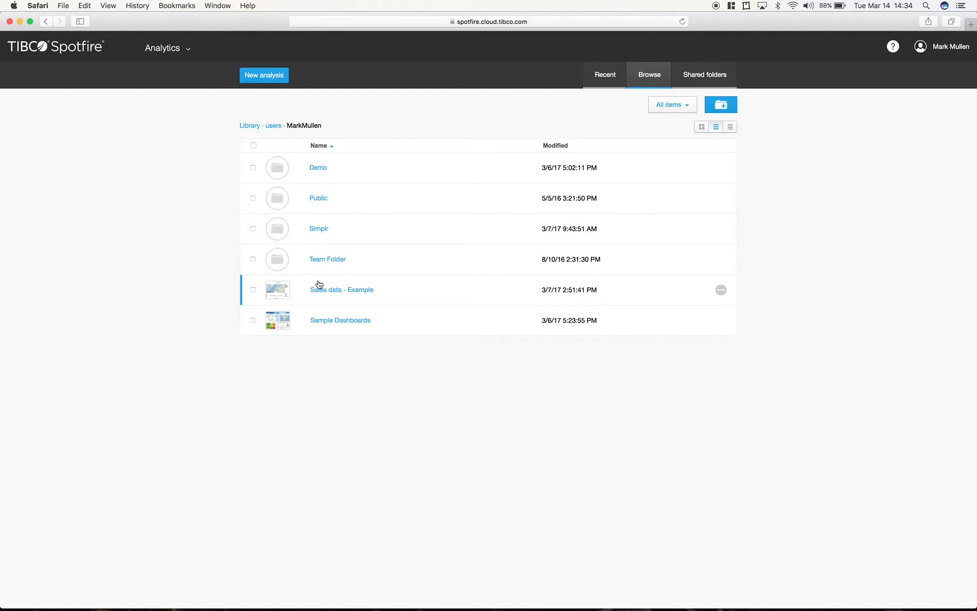
{"action": "key", "text": "ctrl+Right"}
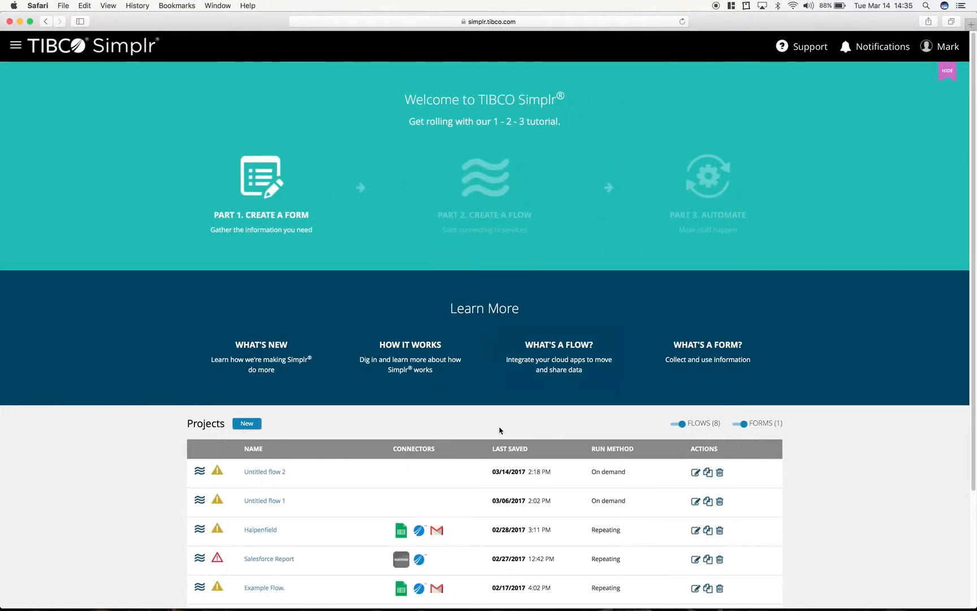
{"action": "scroll", "coordinate": [500, 431], "scroll_direction": "down", "scroll_amount": 2}
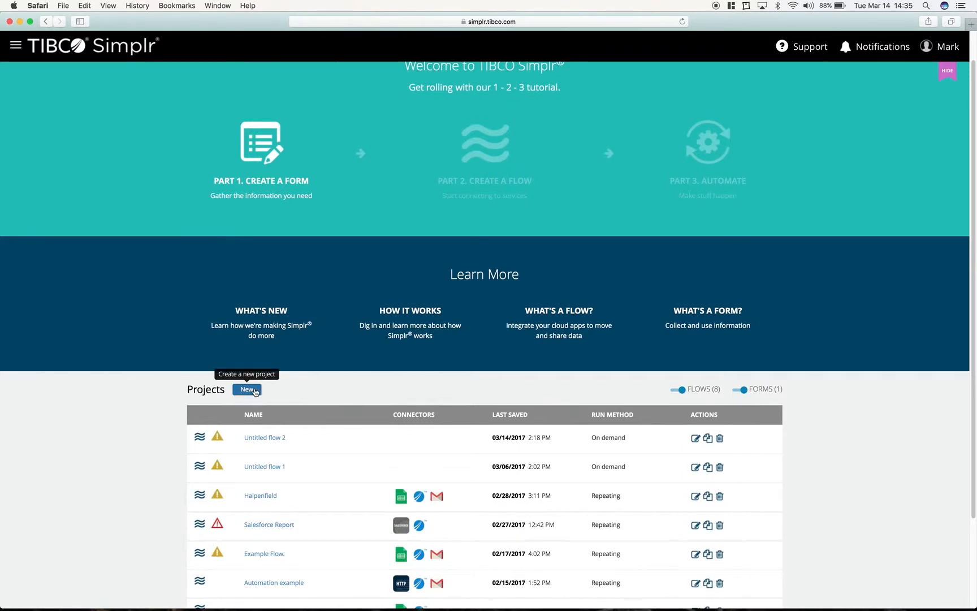
{"action": "scroll", "coordinate": [255, 392], "scroll_direction": "down", "scroll_amount": 1}
{"action": "left_click", "coordinate": [250, 373]}
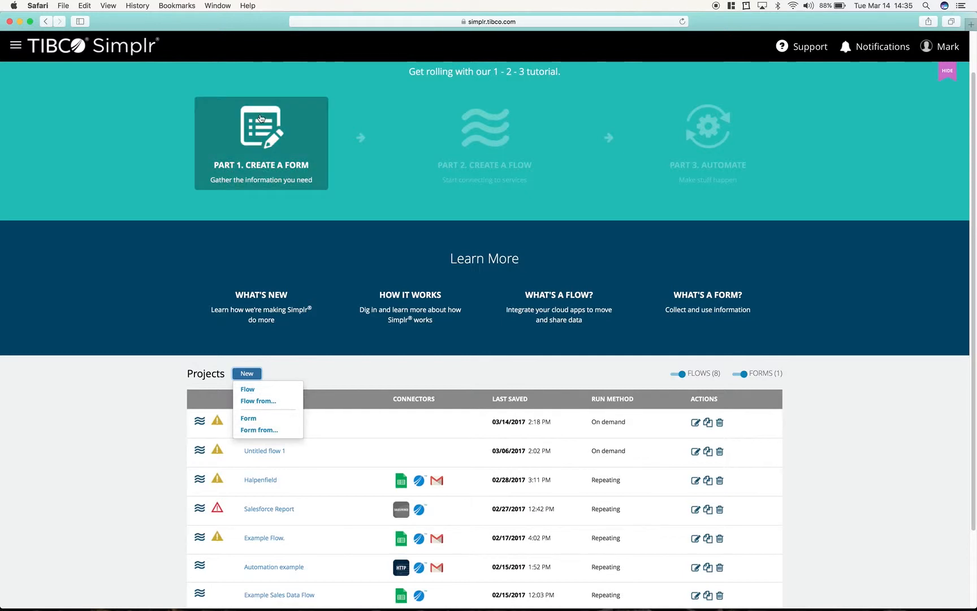
{"action": "mouse_move", "coordinate": [431, 100]}
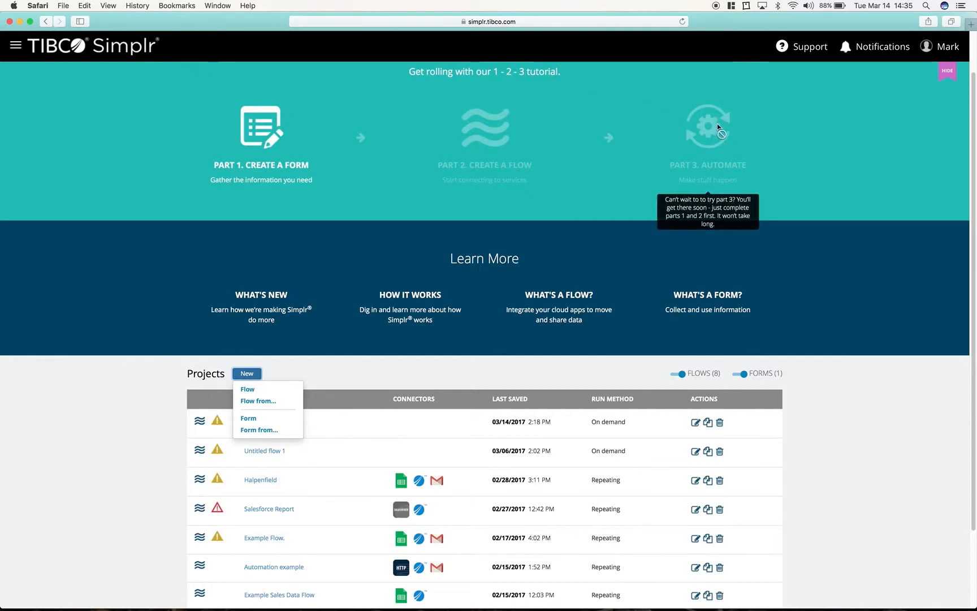
{"action": "mouse_move", "coordinate": [468, 153]}
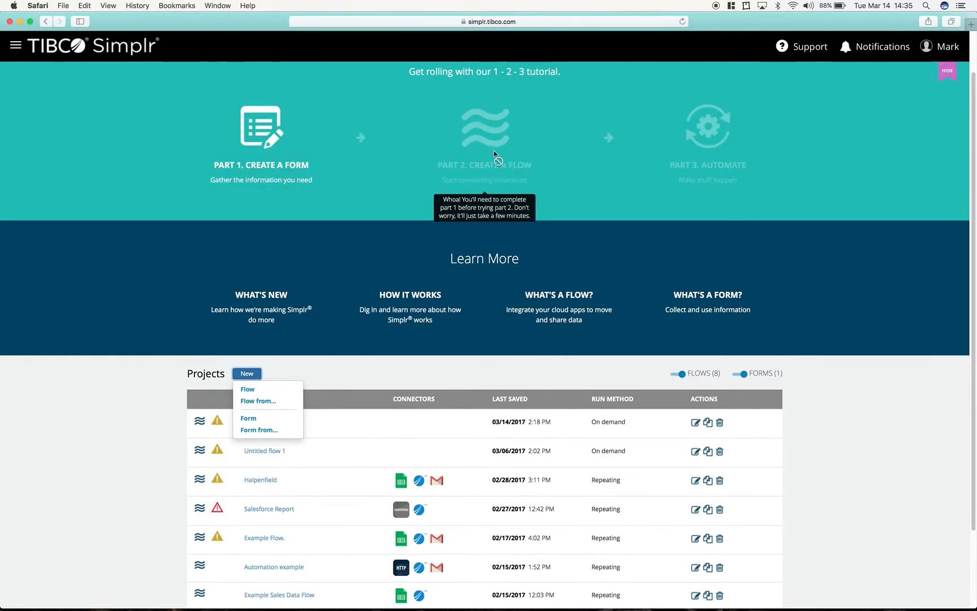
{"action": "left_click", "coordinate": [249, 390]}
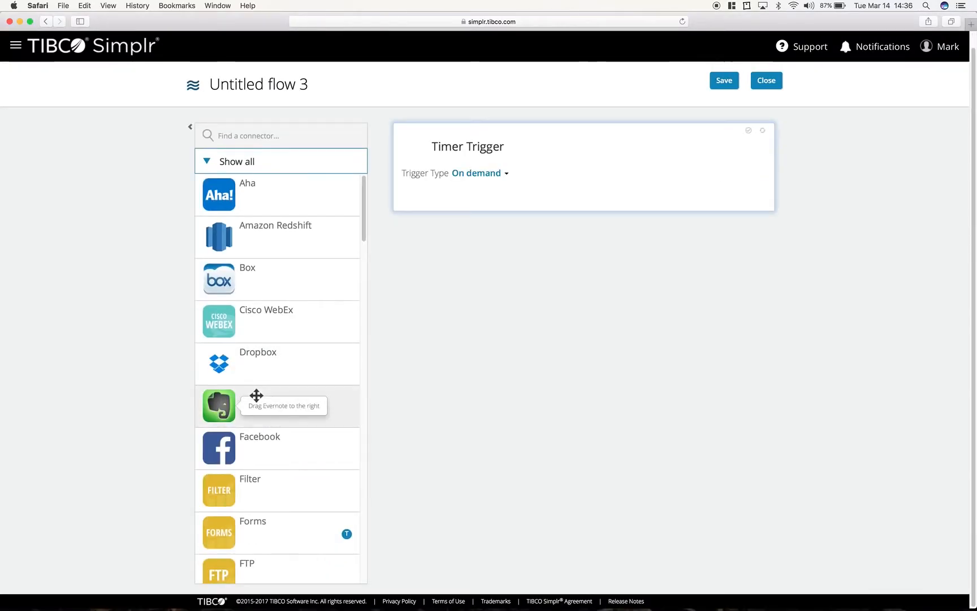
- Rename the new flow as Test Flow
{"action": "left_click", "coordinate": [264, 90]}
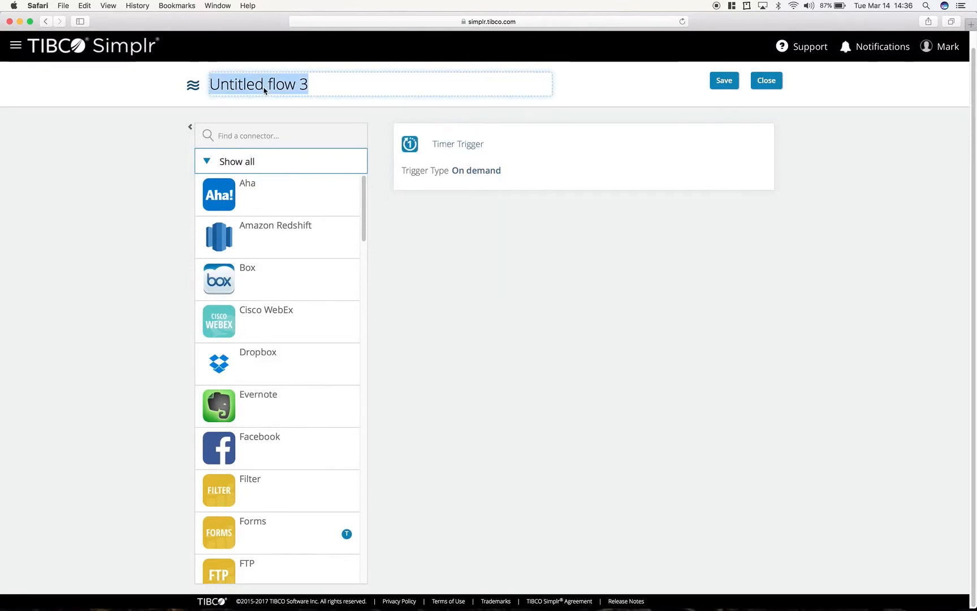
{"action": "type", "text": "Tet"}
{"action": "key", "text": "BackSpace"}
{"action": "key", "text": "BackSpace"}
{"action": "type", "text": "est "}
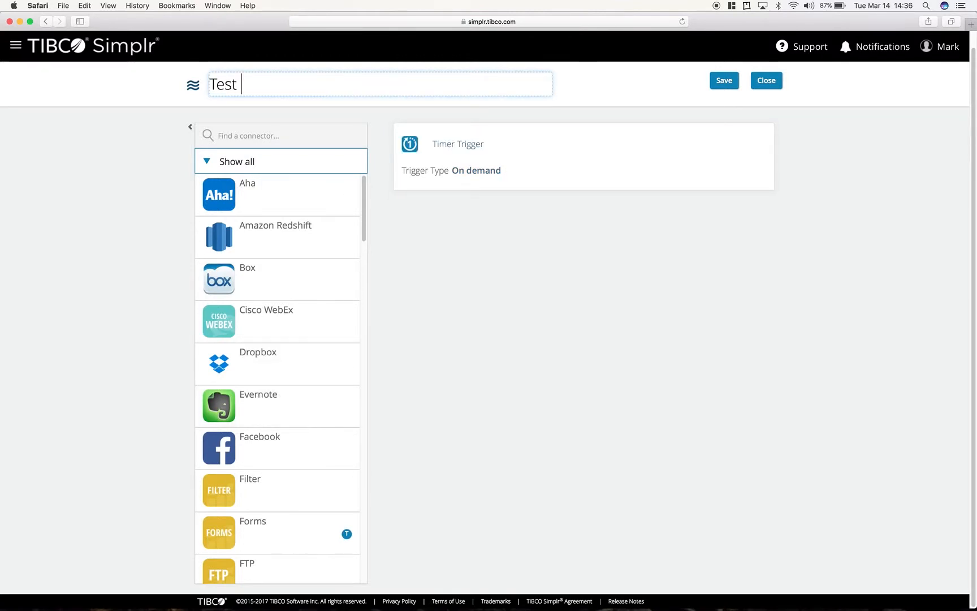
{"action": "type", "text": "Flow"}
{"action": "left_click", "coordinate": [463, 239]}
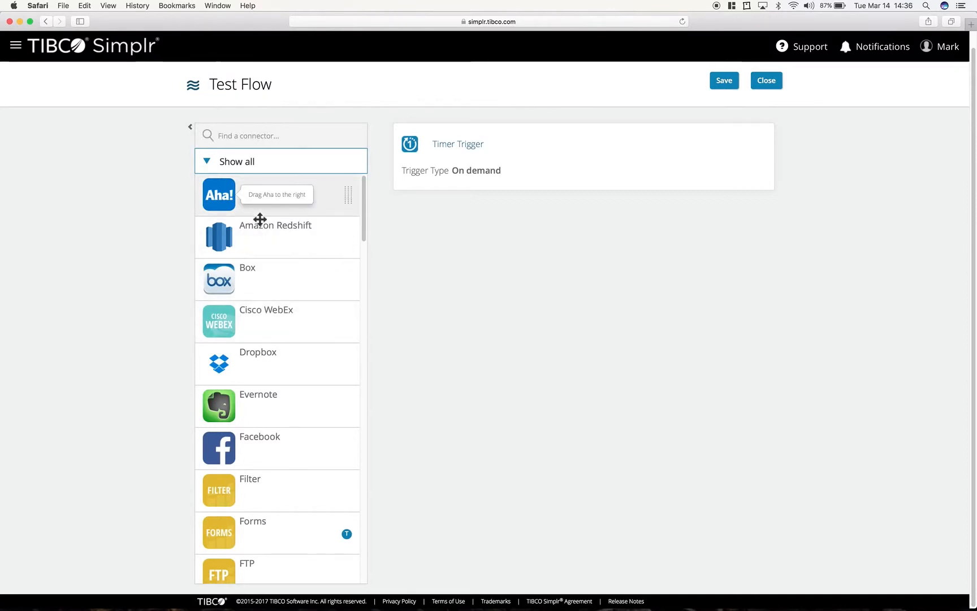
- Look through the available connectors and set the Timer Trigger's type to Repeating
{"action": "scroll", "coordinate": [259, 220], "scroll_direction": "down", "scroll_amount": 3}
{"action": "scroll", "coordinate": [260, 219], "scroll_direction": "down", "scroll_amount": 15}
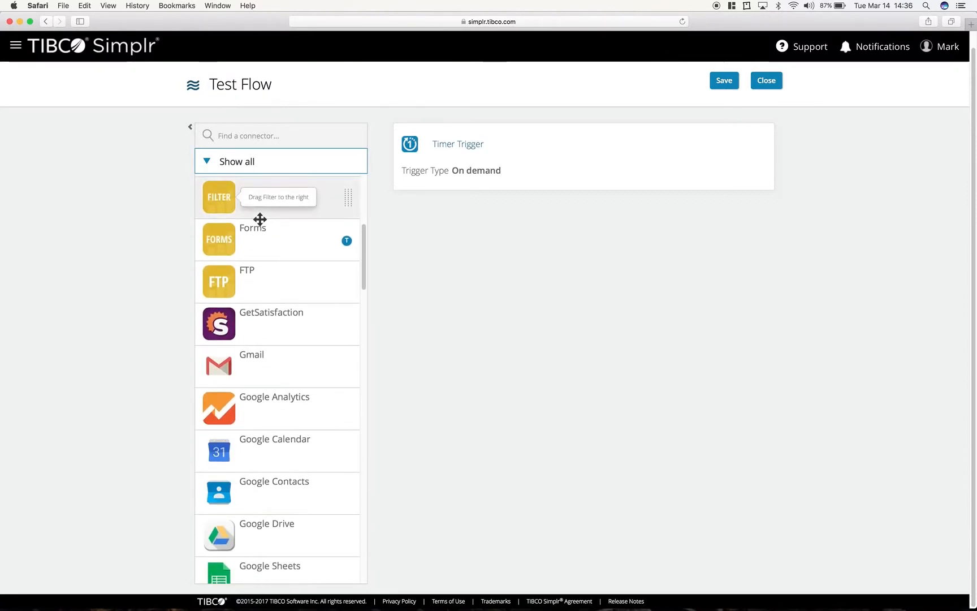
{"action": "scroll", "coordinate": [260, 220], "scroll_direction": "down", "scroll_amount": 7}
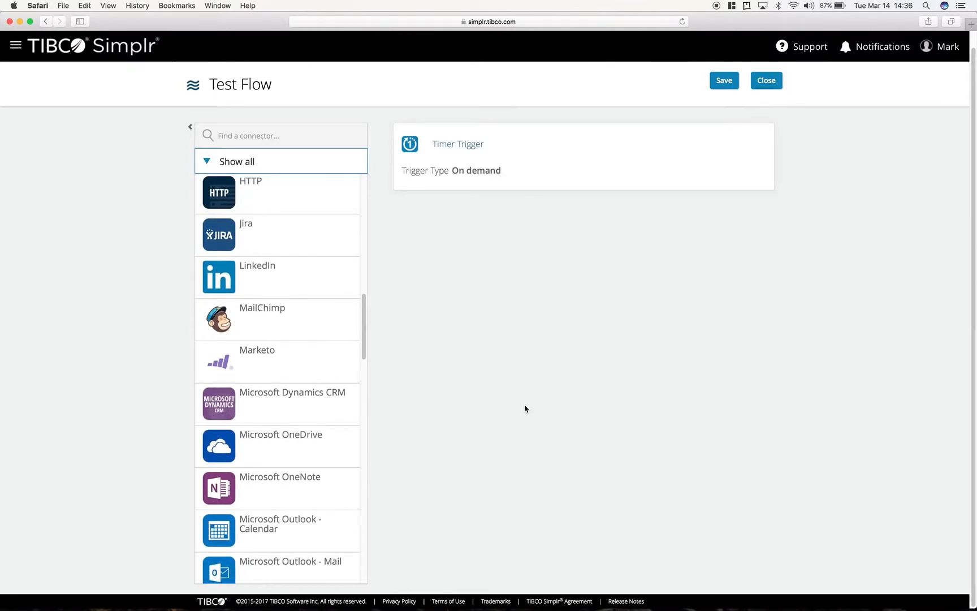
{"action": "left_click", "coordinate": [481, 177]}
{"action": "left_click", "coordinate": [481, 177]}
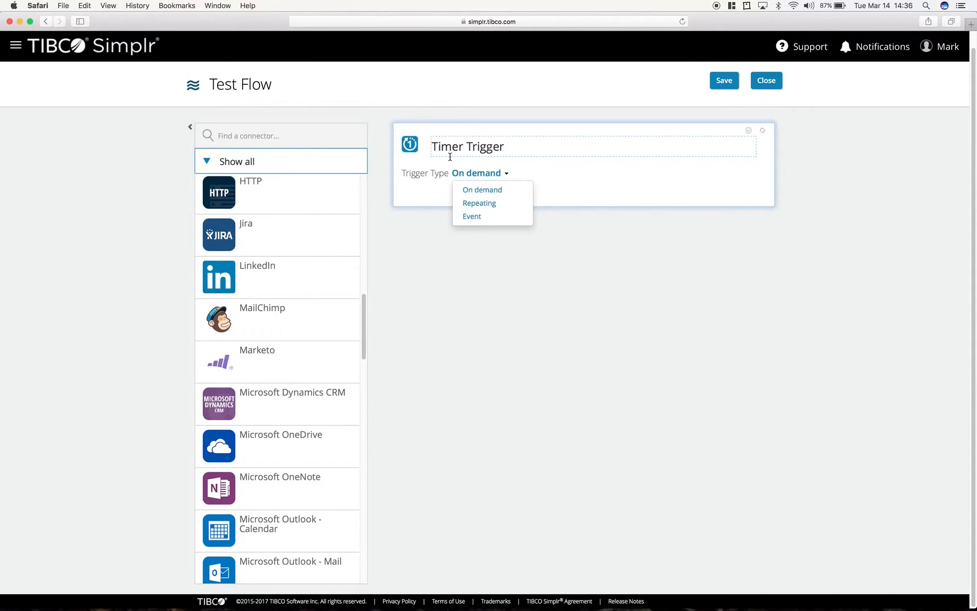
{"action": "left_click", "coordinate": [490, 205]}
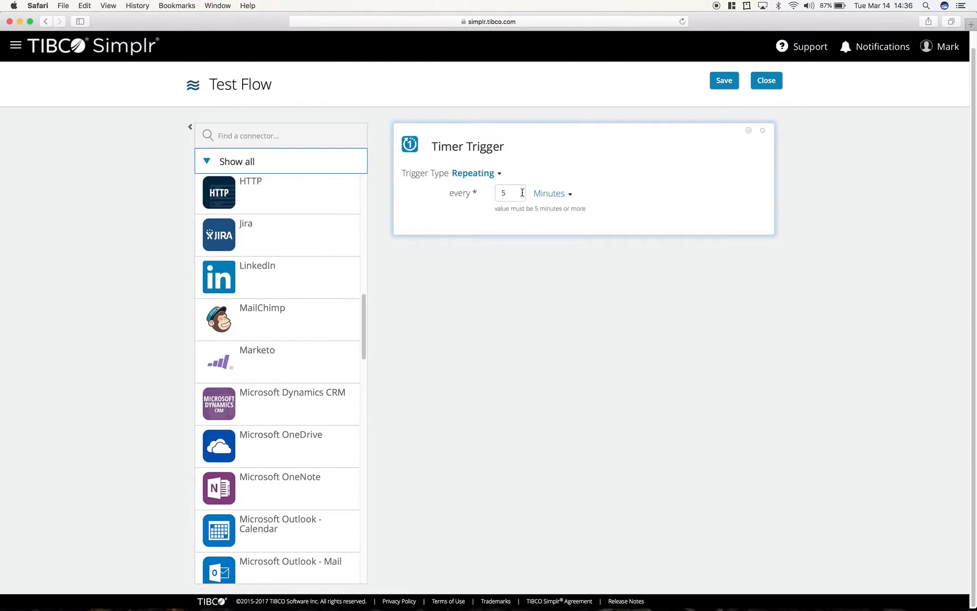
- Set the Timer Trigger to repeat every 52 weeks
{"action": "left_click", "coordinate": [559, 197]}
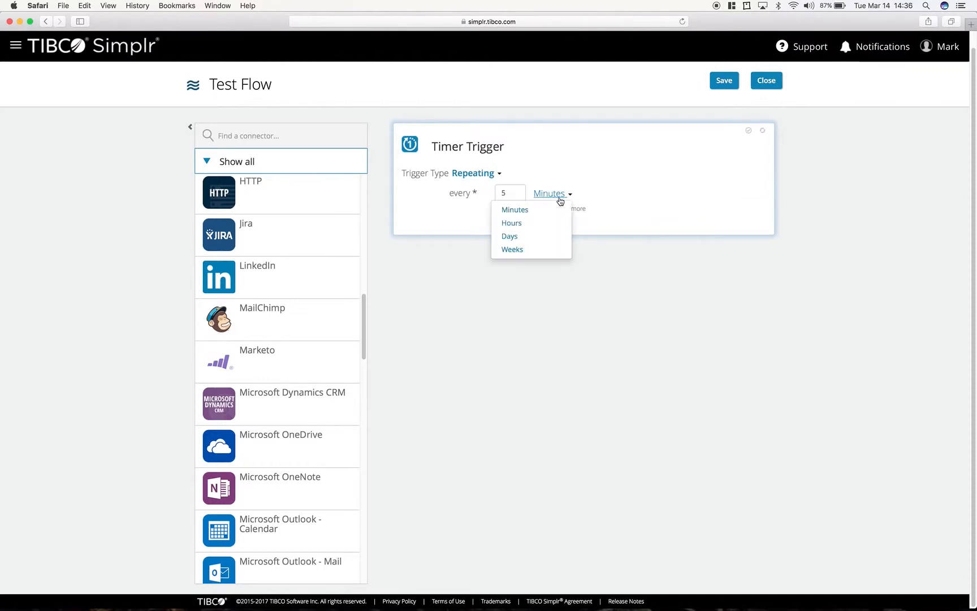
{"action": "left_click", "coordinate": [509, 194]}
{"action": "left_click", "coordinate": [509, 194]}
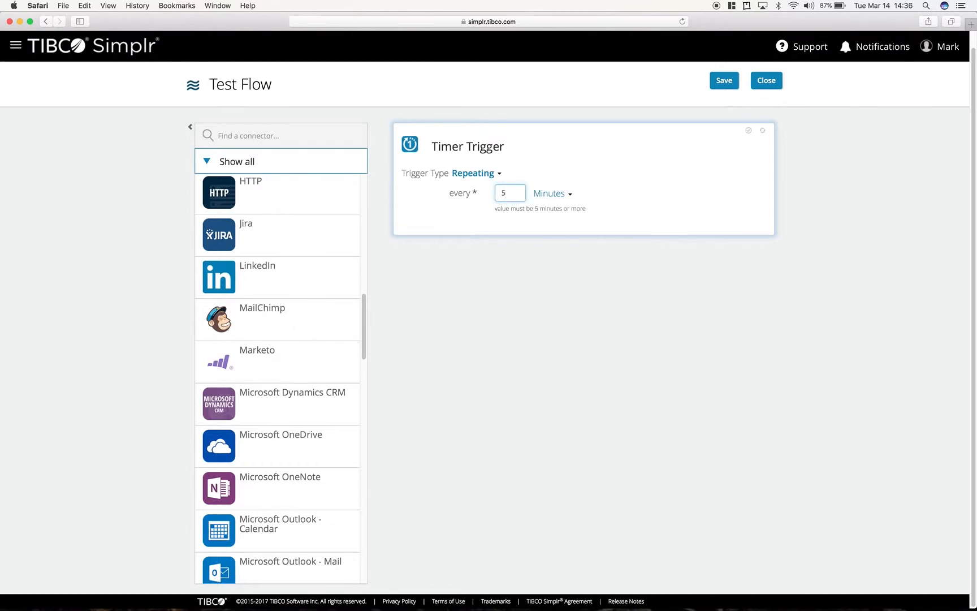
{"action": "left_click", "coordinate": [552, 194]}
{"action": "left_click", "coordinate": [525, 249]}
{"action": "double_click", "coordinate": [505, 194]}
{"action": "type", "text": "52"}
{"action": "left_click", "coordinate": [587, 190]}
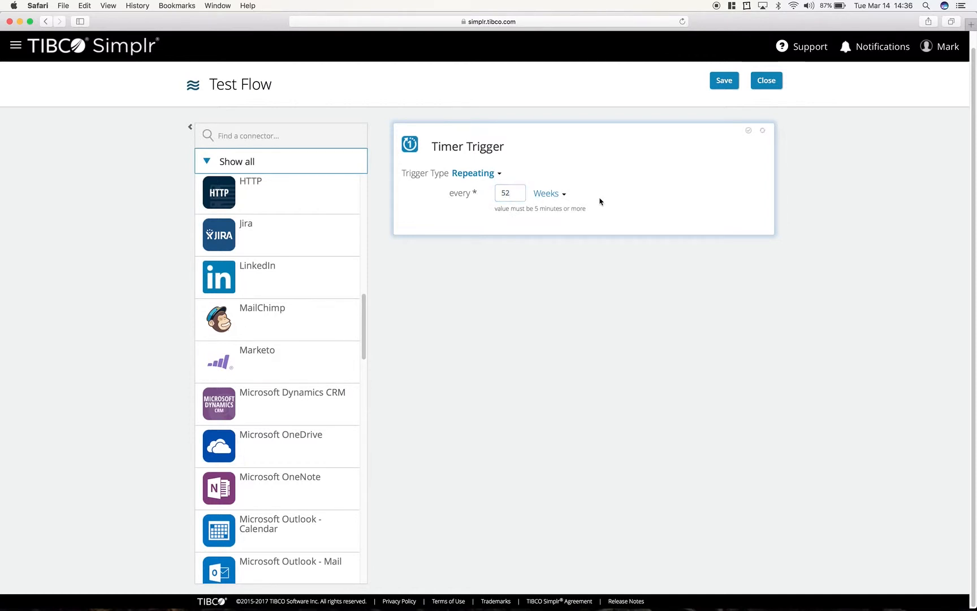
- Set the Timer Trigger to repeat every 5 minutes and finish editing it
{"action": "left_click", "coordinate": [519, 193]}
{"action": "type", "text": "5"}
{"action": "left_click", "coordinate": [560, 193]}
{"action": "left_click", "coordinate": [528, 221]}
{"action": "left_click", "coordinate": [548, 194]}
{"action": "left_click", "coordinate": [518, 209]}
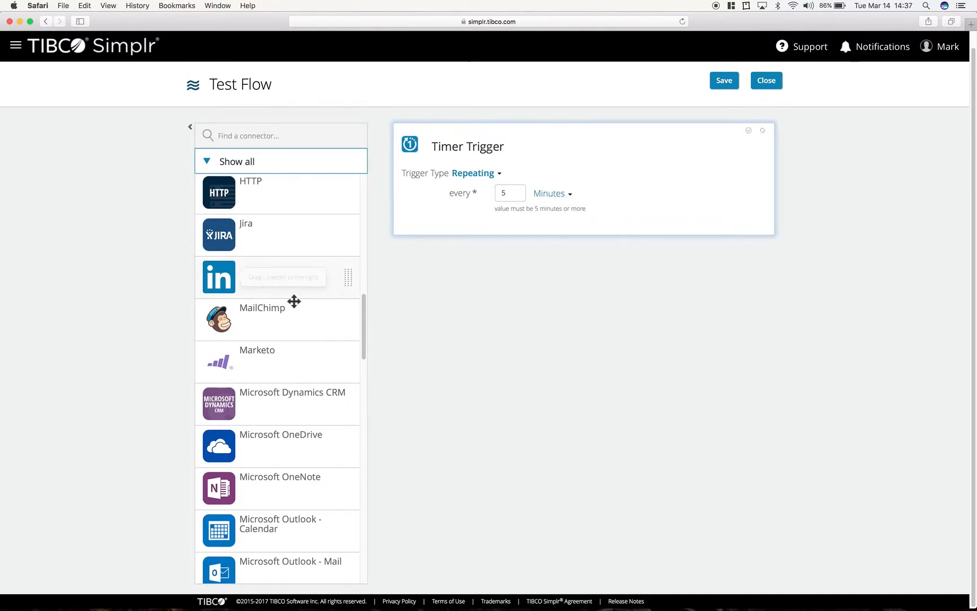
{"action": "left_click", "coordinate": [501, 273]}
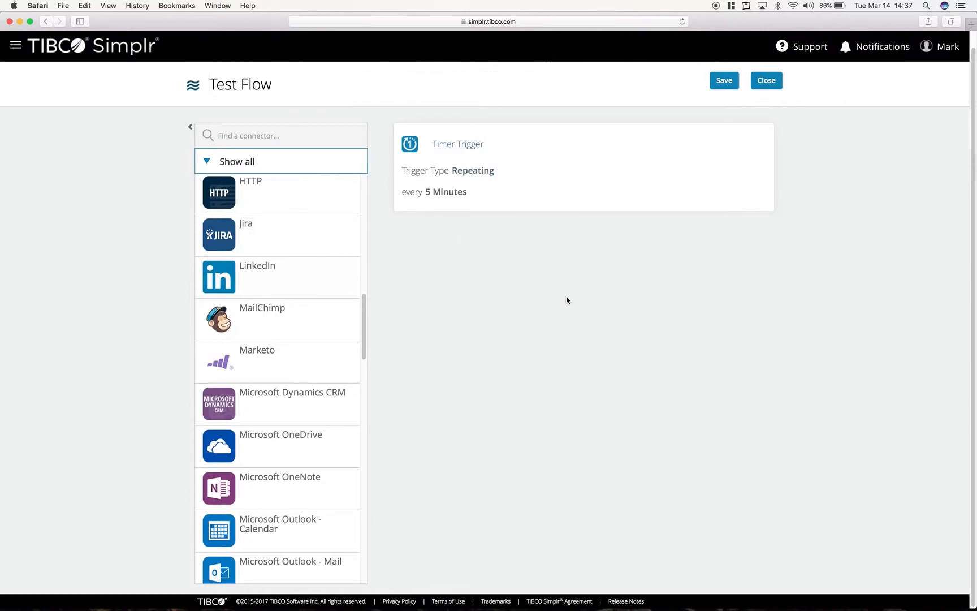
- Add a Google Sheets action to the flow below the Timer Trigger
{"action": "scroll", "coordinate": [275, 328], "scroll_direction": "down", "scroll_amount": 10}
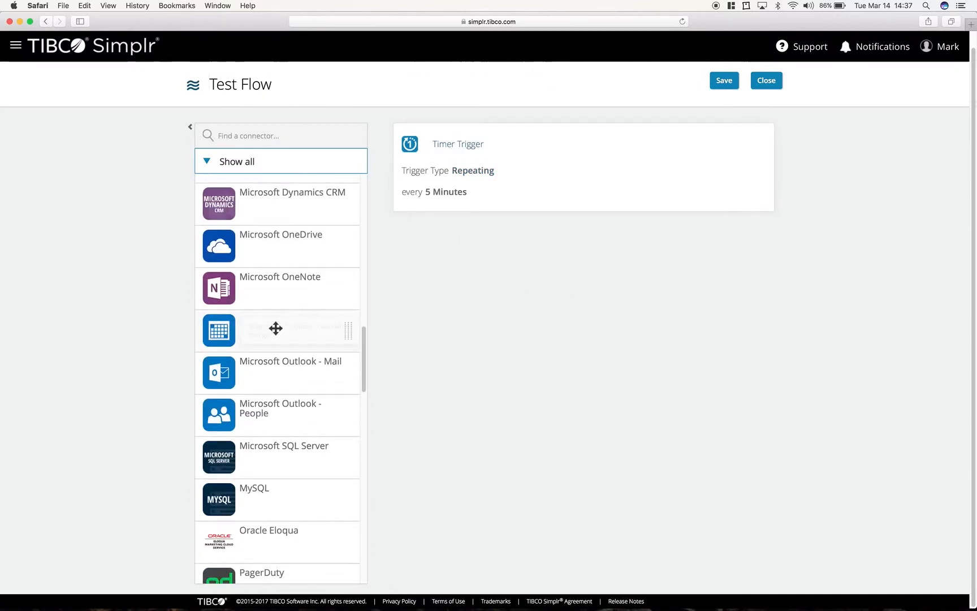
{"action": "scroll", "coordinate": [275, 328], "scroll_direction": "down", "scroll_amount": 8}
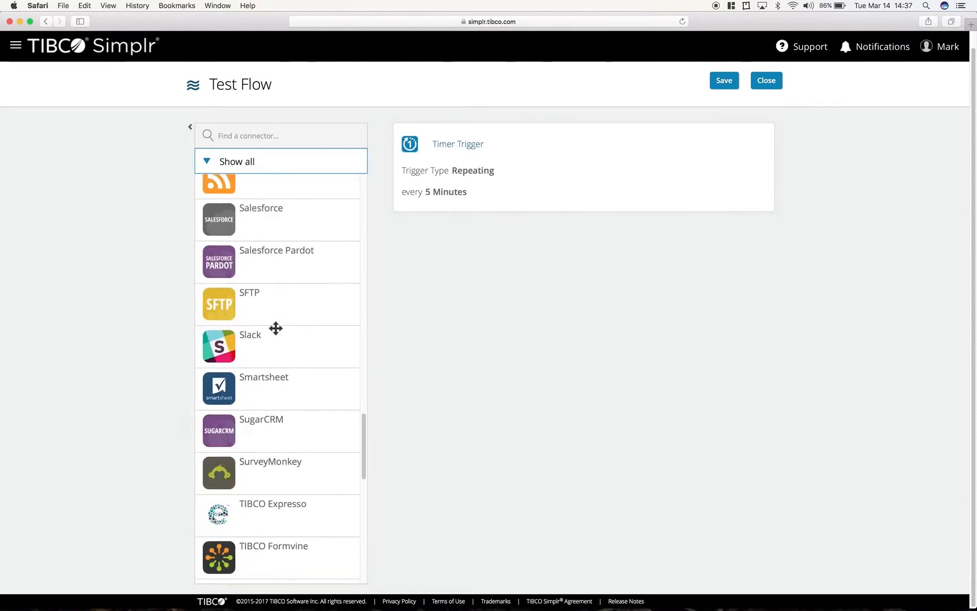
{"action": "scroll", "coordinate": [276, 328], "scroll_direction": "up", "scroll_amount": 5}
{"action": "scroll", "coordinate": [275, 329], "scroll_direction": "up", "scroll_amount": 10}
{"action": "scroll", "coordinate": [276, 328], "scroll_direction": "down", "scroll_amount": 4}
{"action": "left_click_drag", "start_coordinate": [255, 437], "coordinate": [530, 240]}
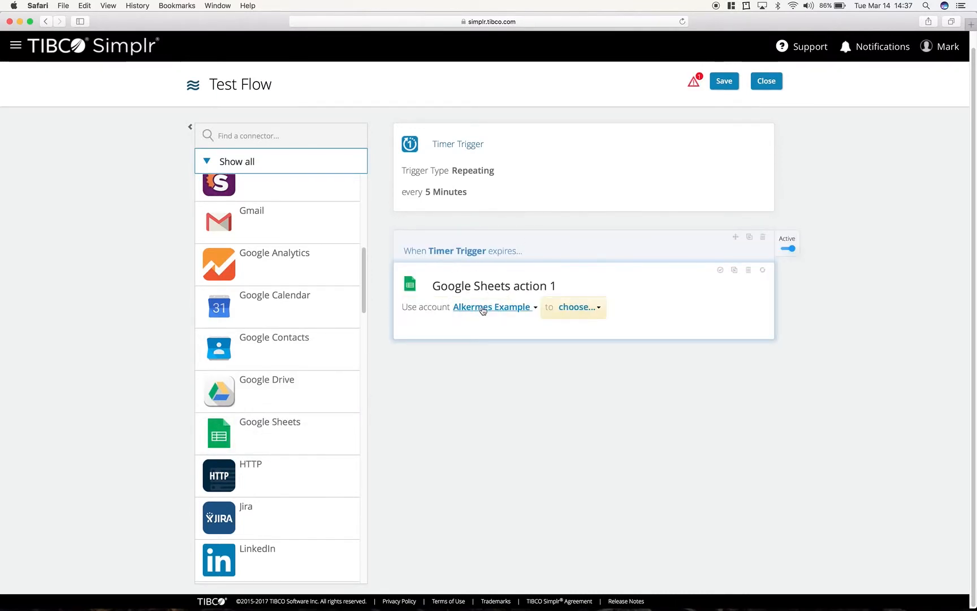
- Add a new account for the Google Sheets action with the connection name drive.google.com and continue to sign-in
{"action": "left_click", "coordinate": [519, 308]}
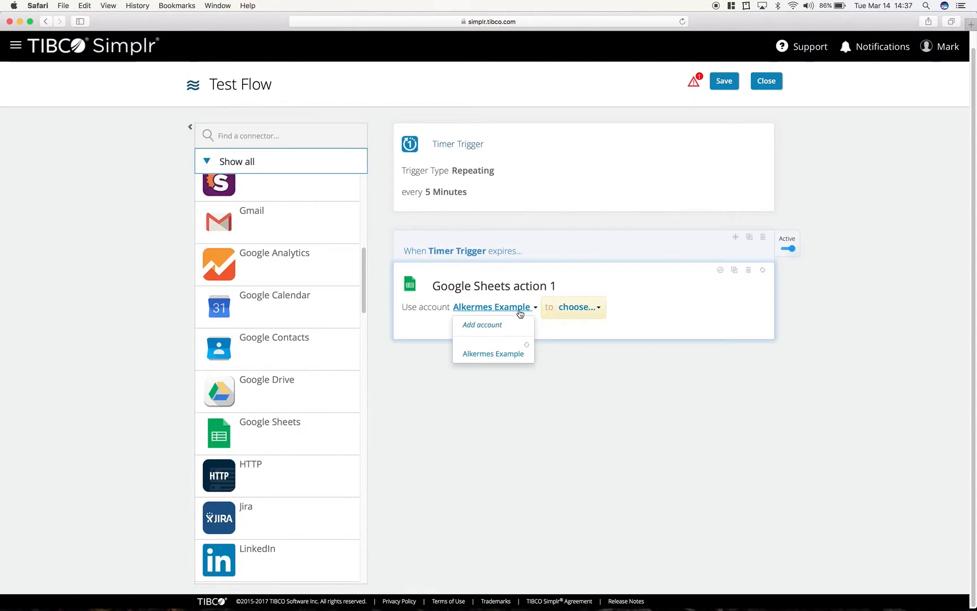
{"action": "left_click", "coordinate": [490, 326]}
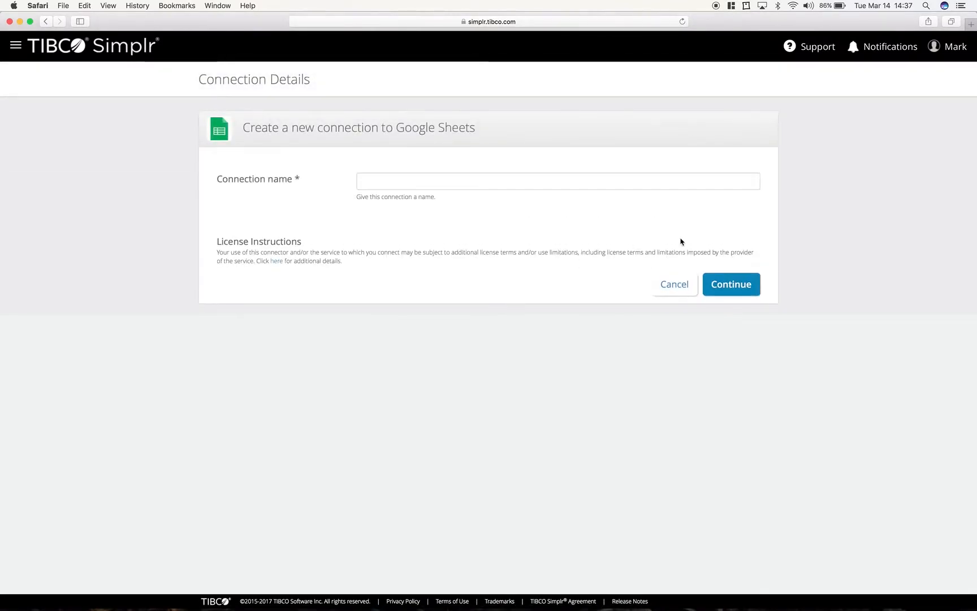
{"action": "left_click", "coordinate": [413, 175]}
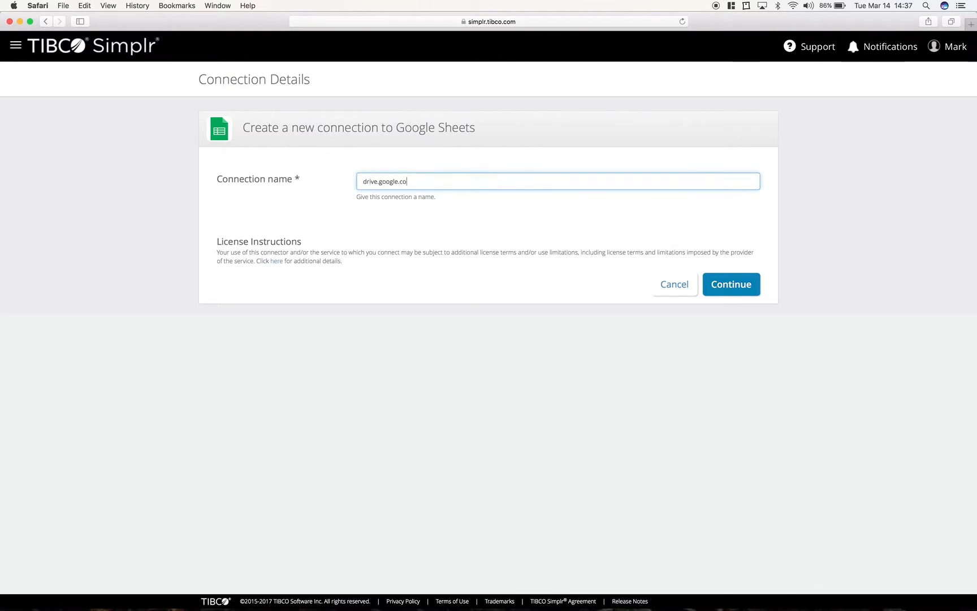
{"action": "left_click", "coordinate": [756, 288]}
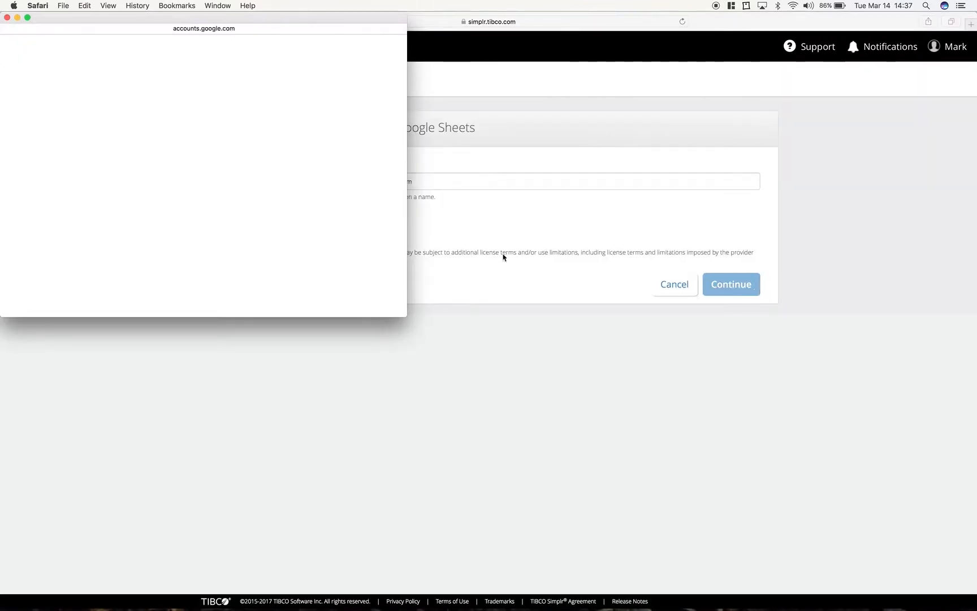
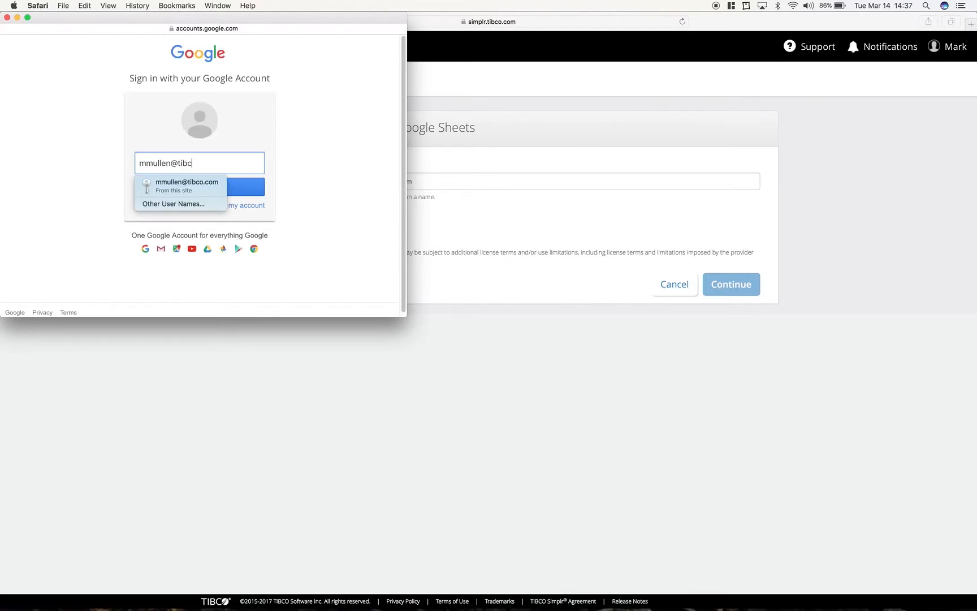
- Sign in with the Google account's e-mail and password, updating the saved password, and allow the requested offline access
{"action": "key", "text": "Return"}
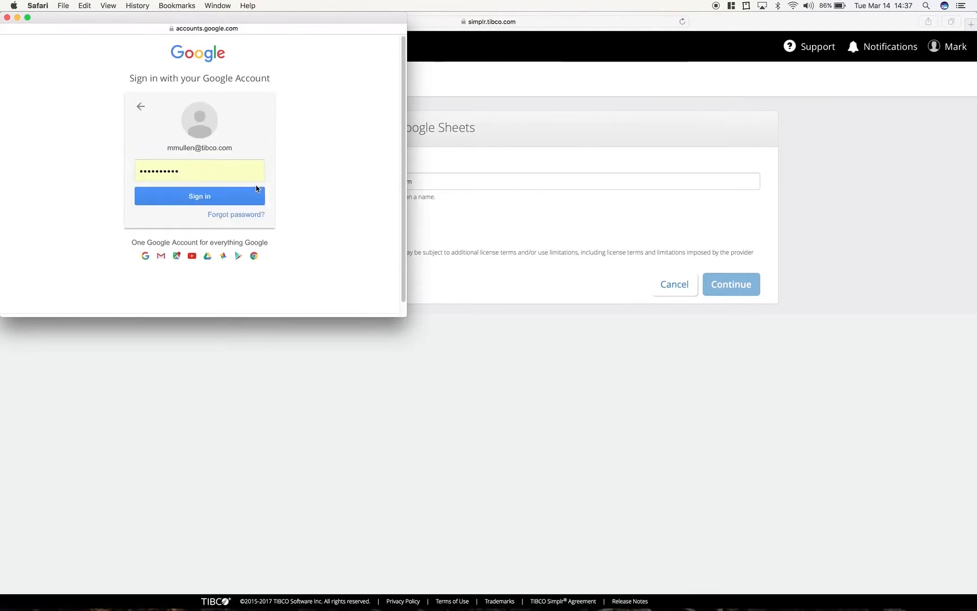
{"action": "left_click", "coordinate": [211, 198]}
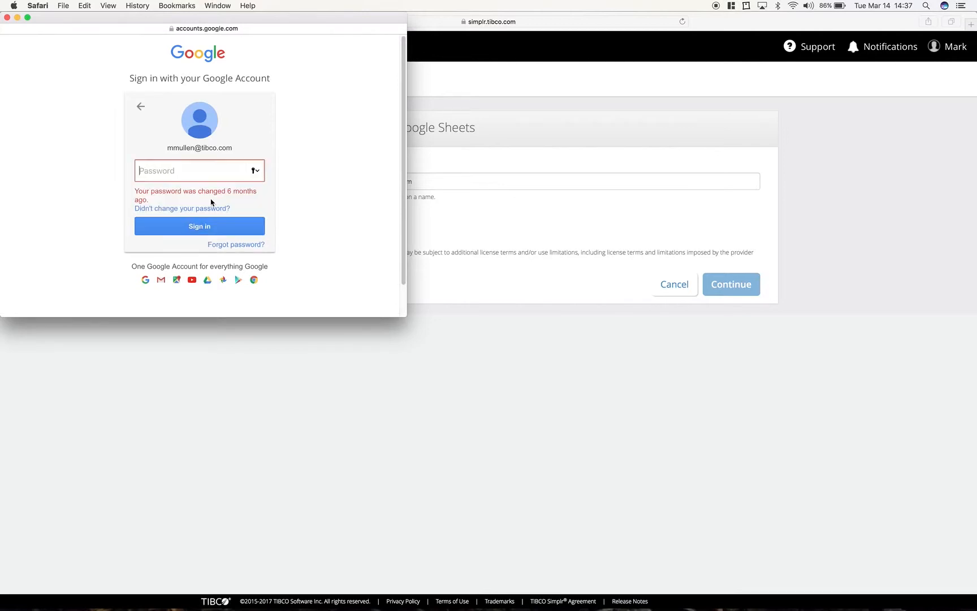
{"action": "type", "text": "••••••"}
{"action": "key", "text": "Return"}
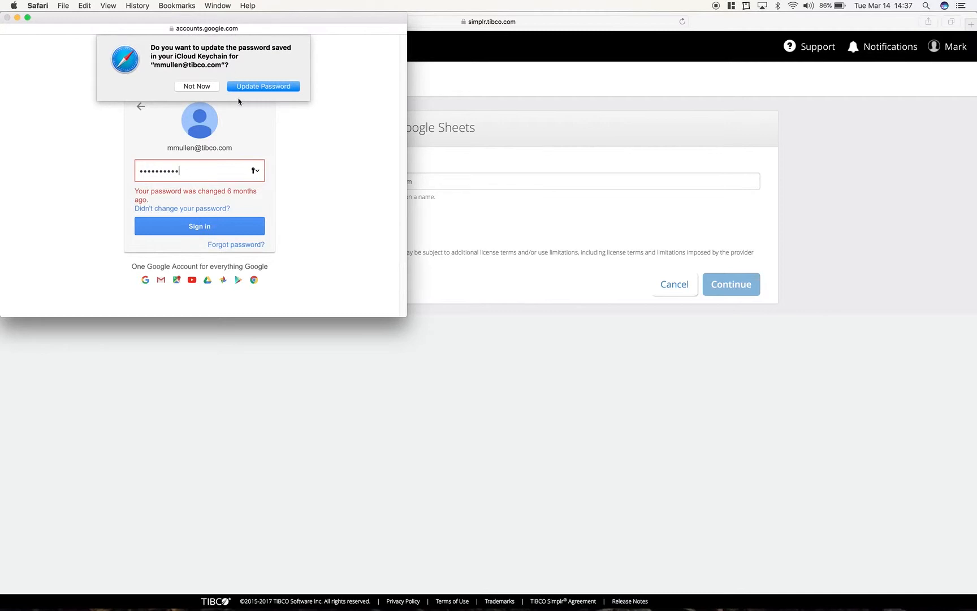
{"action": "left_click", "coordinate": [251, 89]}
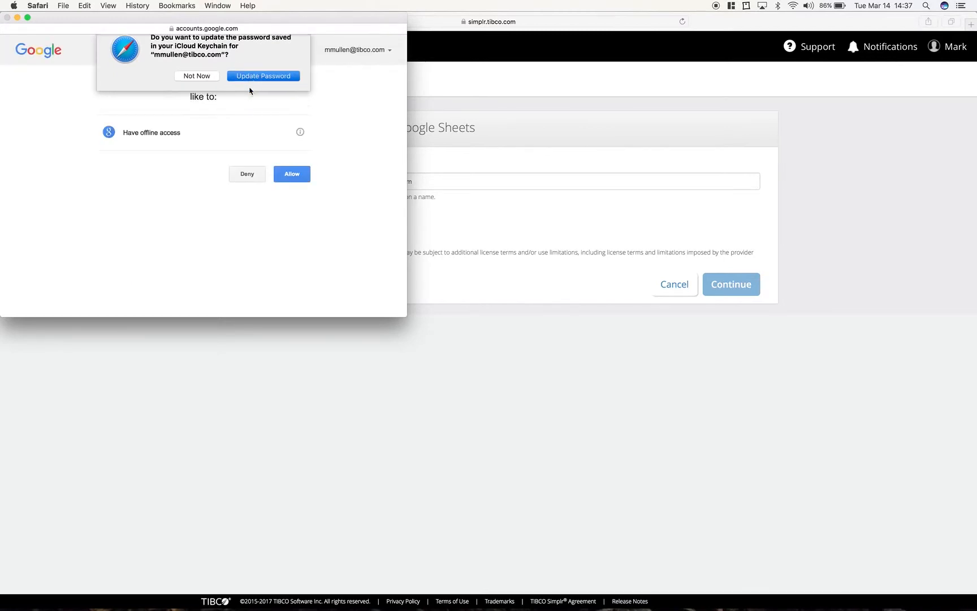
{"action": "left_click", "coordinate": [292, 175]}
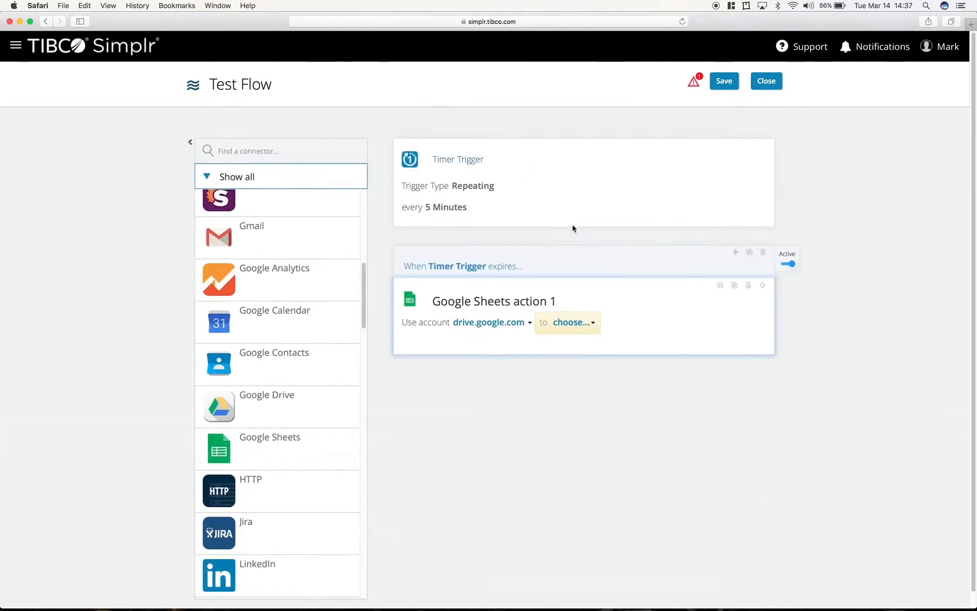
- Set the Google Sheets action to get rows from the spreadsheet Sales data.xlsx, worksheet Sheet1
{"action": "left_click", "coordinate": [571, 324]}
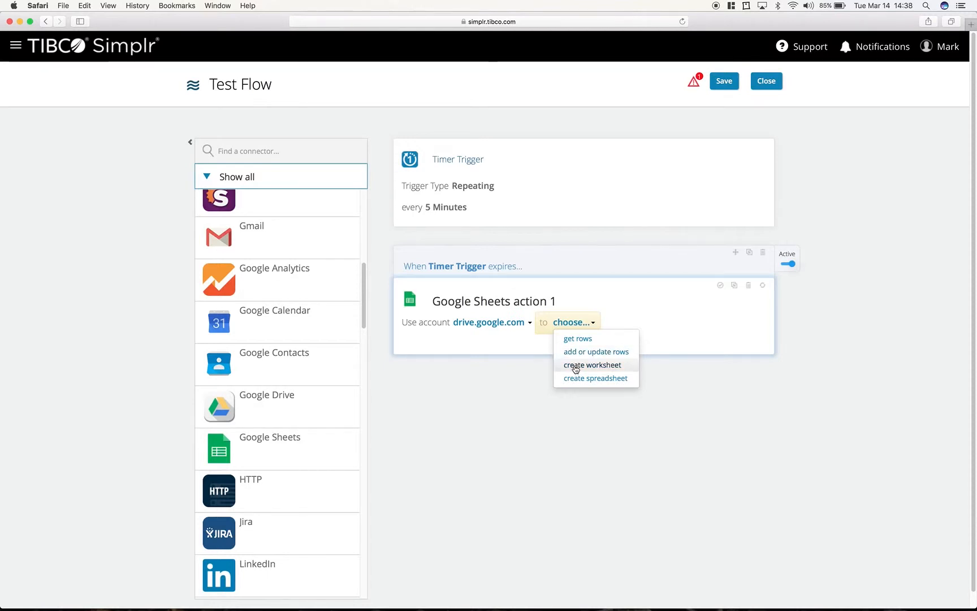
{"action": "left_click", "coordinate": [629, 343]}
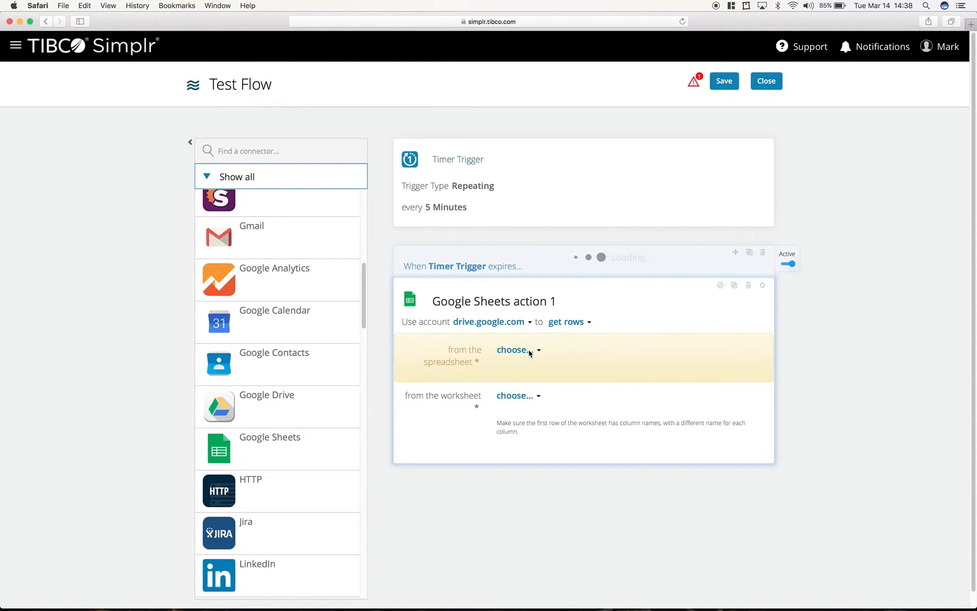
{"action": "left_click", "coordinate": [517, 352]}
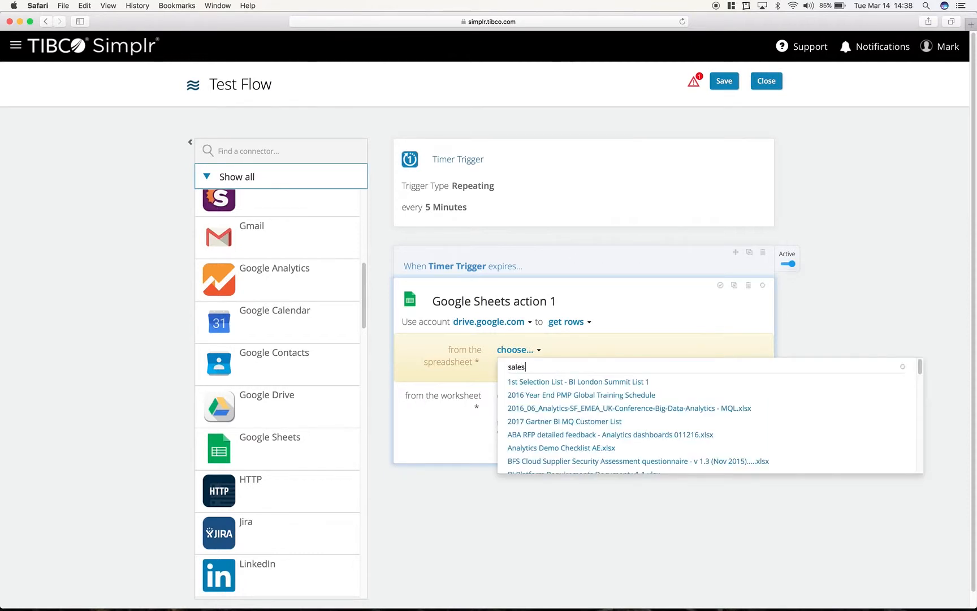
{"action": "left_click", "coordinate": [521, 381]}
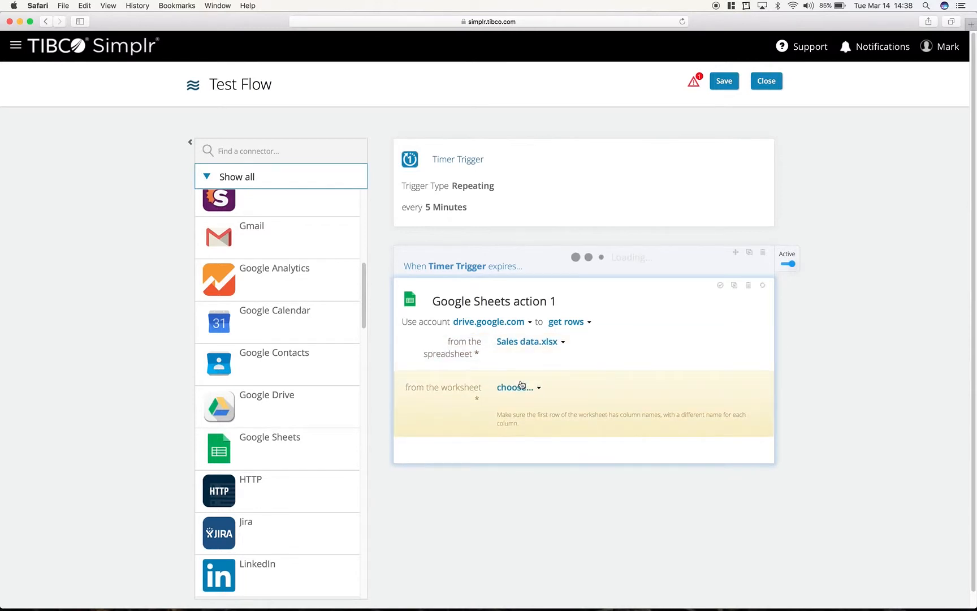
{"action": "left_click", "coordinate": [519, 390]}
{"action": "left_click", "coordinate": [517, 417]}
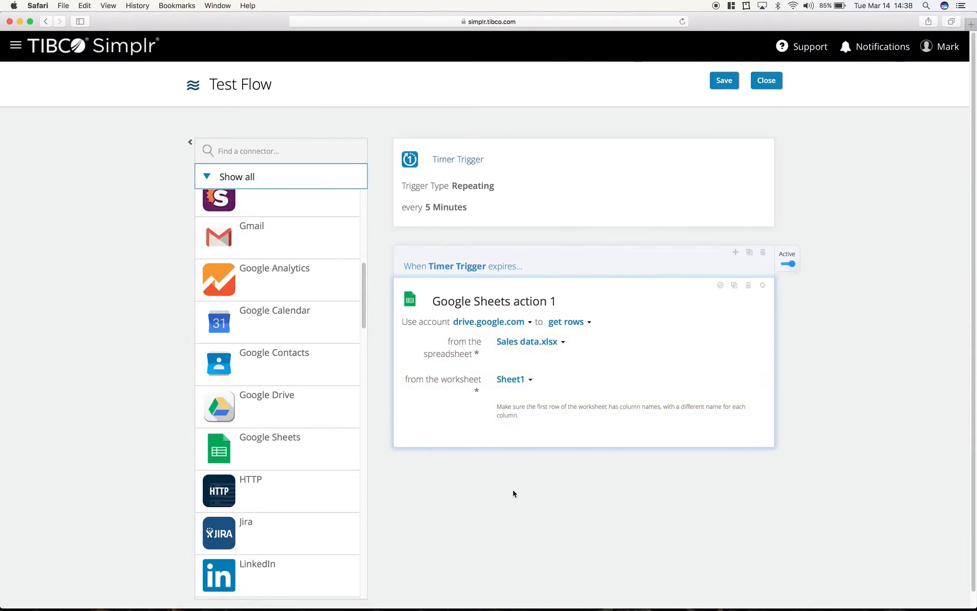
- Add a TIBCO Spotfire action to the flow below the Google Sheets action
{"action": "scroll", "coordinate": [512, 492], "scroll_direction": "down", "scroll_amount": 1}
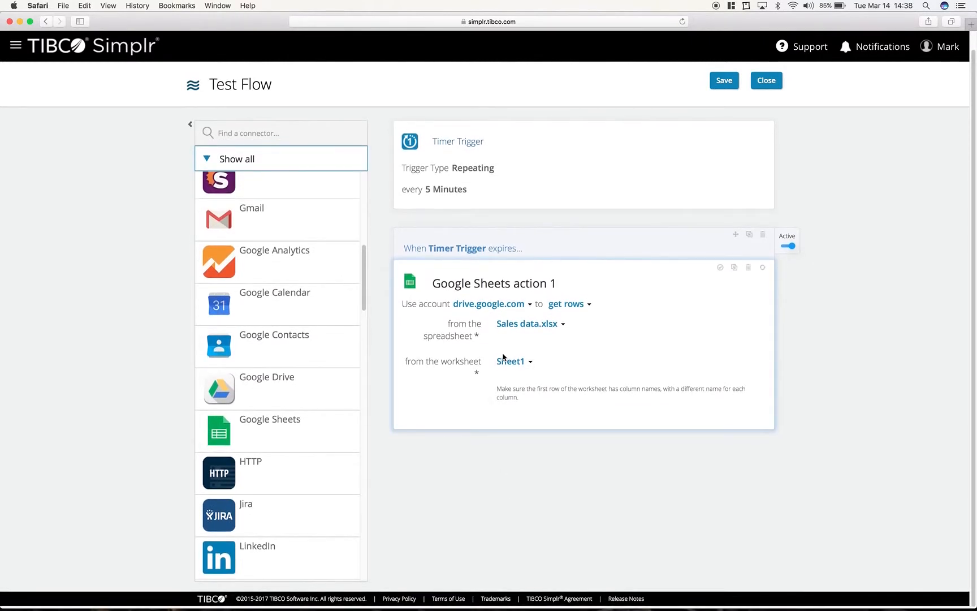
{"action": "scroll", "coordinate": [289, 286], "scroll_direction": "down", "scroll_amount": 1}
{"action": "scroll", "coordinate": [289, 286], "scroll_direction": "down", "scroll_amount": 15}
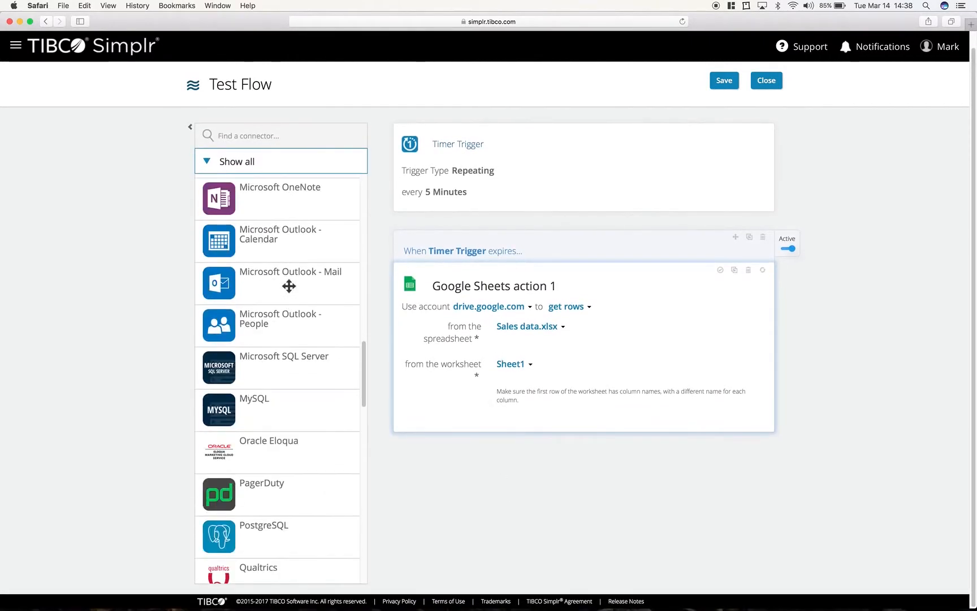
{"action": "scroll", "coordinate": [290, 287], "scroll_direction": "down", "scroll_amount": 10}
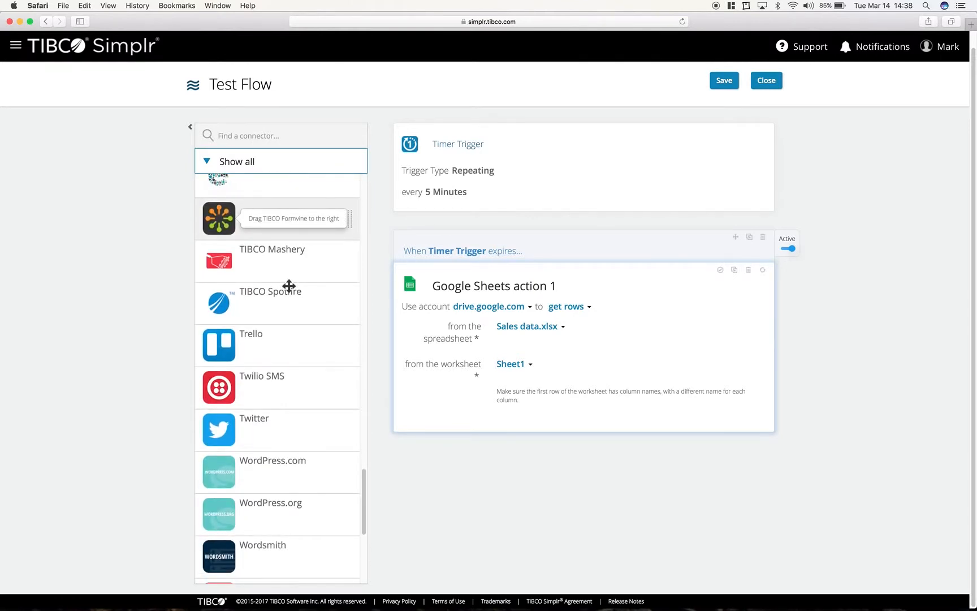
{"action": "scroll", "coordinate": [289, 287], "scroll_direction": "down", "scroll_amount": 3}
{"action": "scroll", "coordinate": [289, 286], "scroll_direction": "up", "scroll_amount": 3}
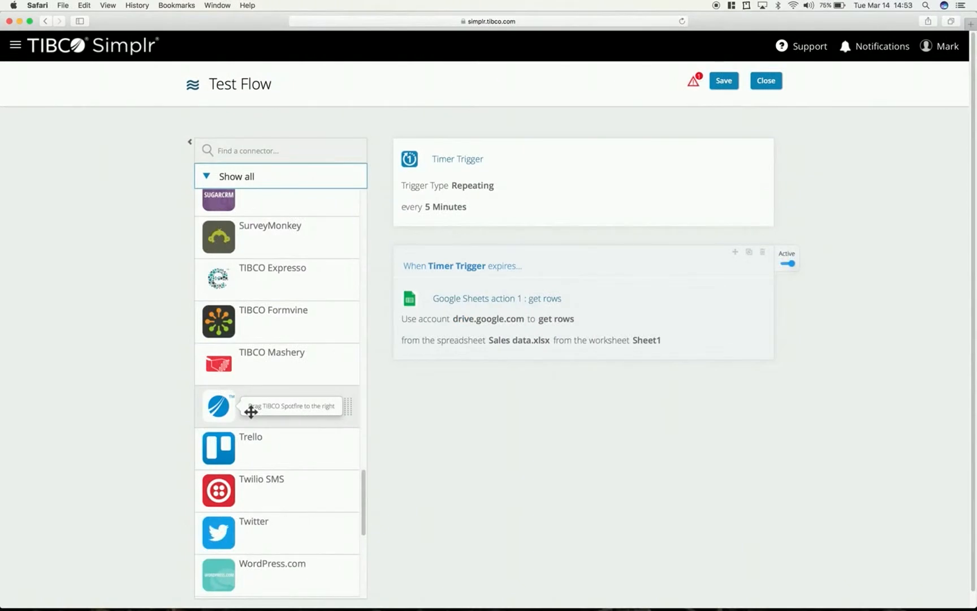
{"action": "left_click_drag", "start_coordinate": [252, 410], "coordinate": [526, 410]}
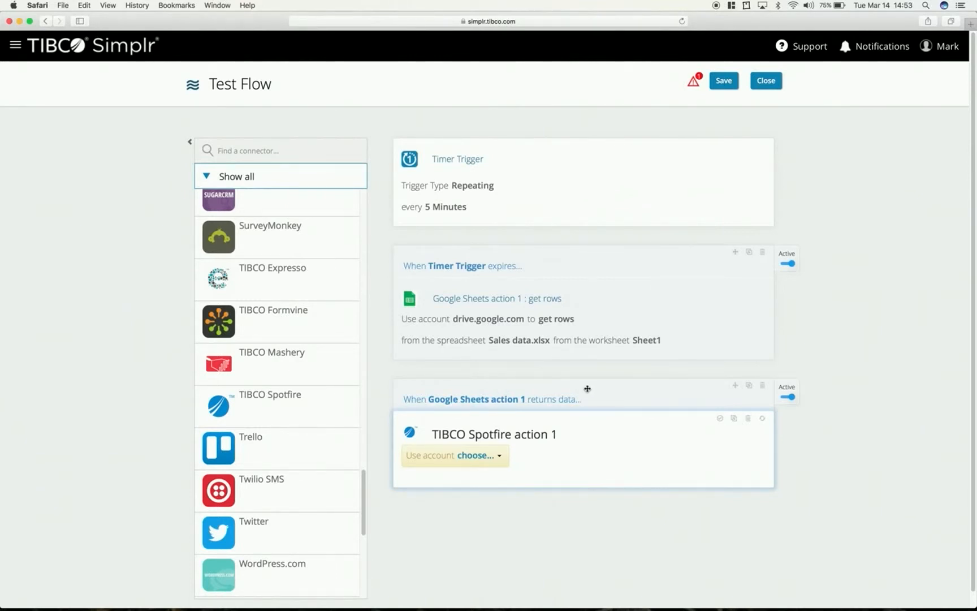
- Set the TIBCO Spotfire action to use the last-listed Updated Spotfire Account with the update data operation
{"action": "left_click", "coordinate": [477, 455]}
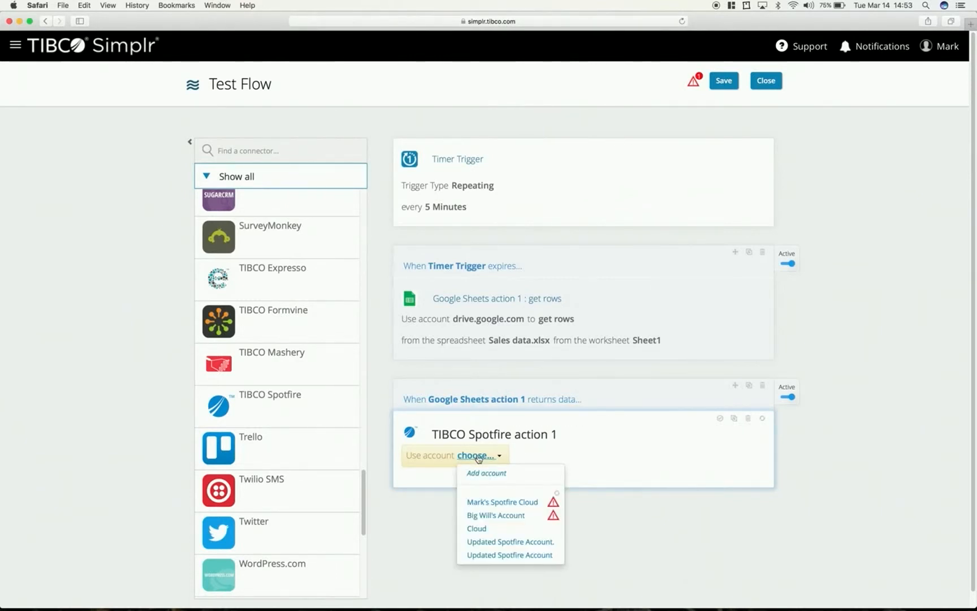
{"action": "left_click", "coordinate": [488, 557]}
{"action": "left_click", "coordinate": [601, 459]}
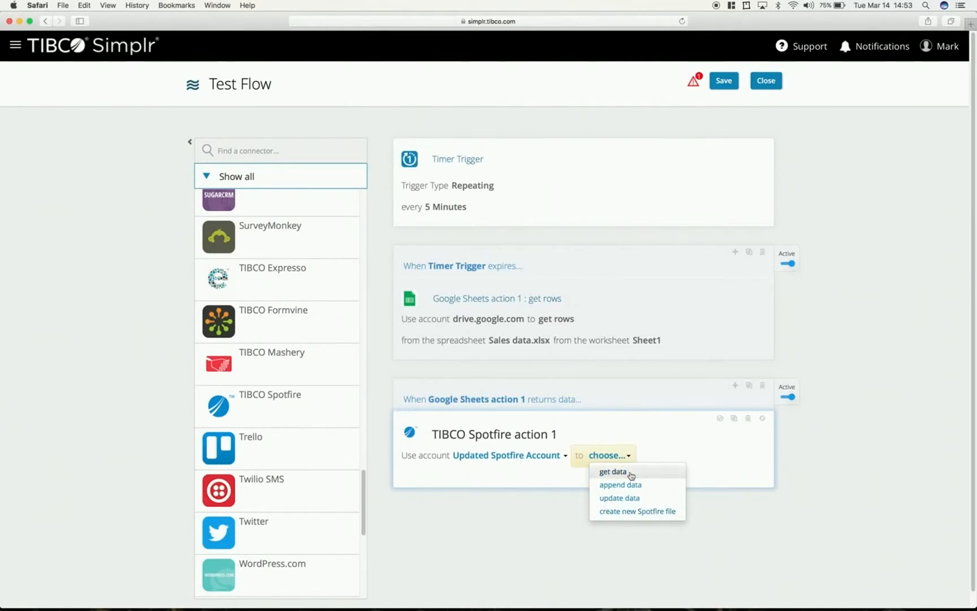
{"action": "left_click", "coordinate": [659, 498]}
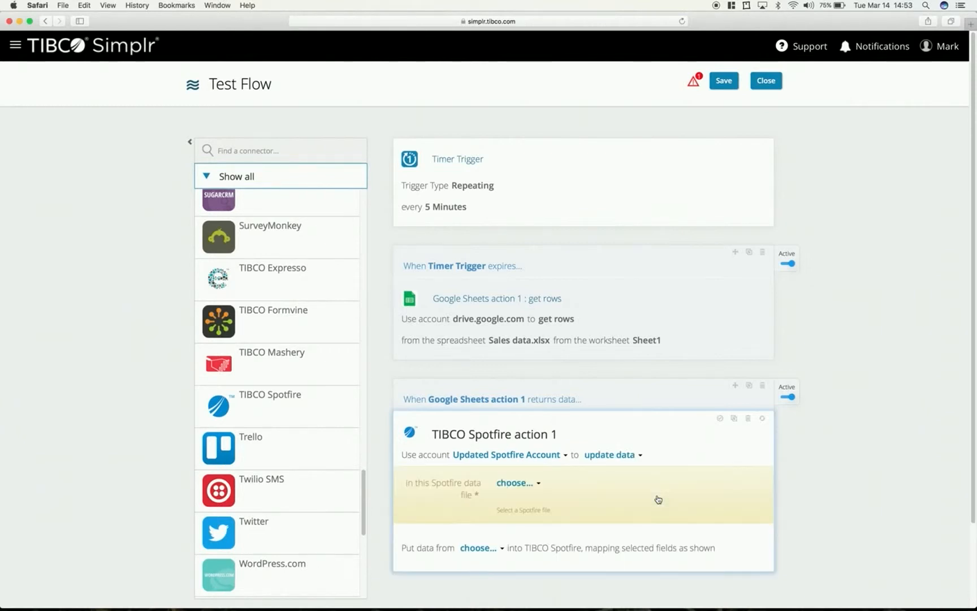
- Choose Sample Sales Data in the Simplr folder as the Spotfire data file to update
{"action": "left_click", "coordinate": [515, 483]}
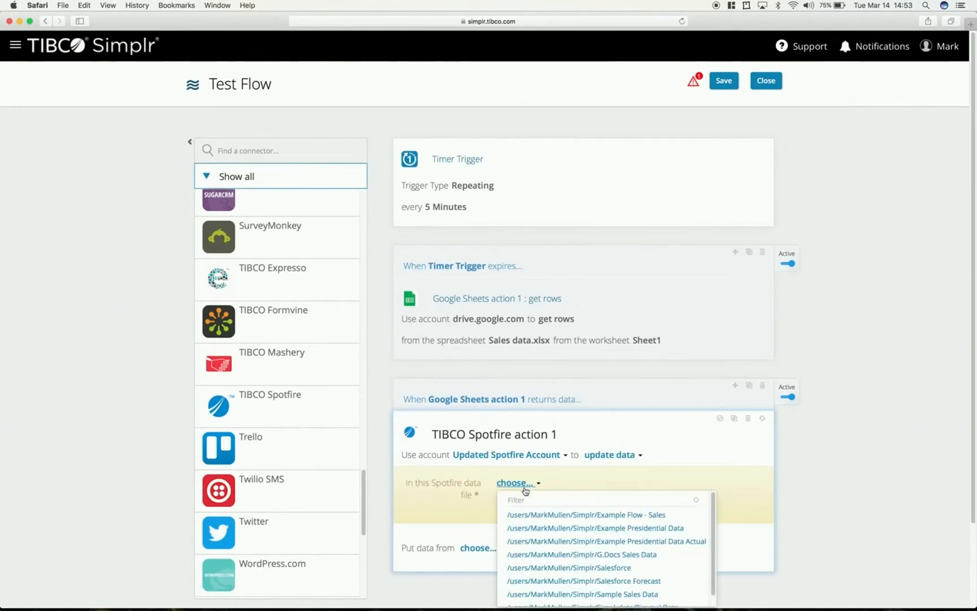
{"action": "scroll", "coordinate": [568, 526], "scroll_direction": "down", "scroll_amount": 1}
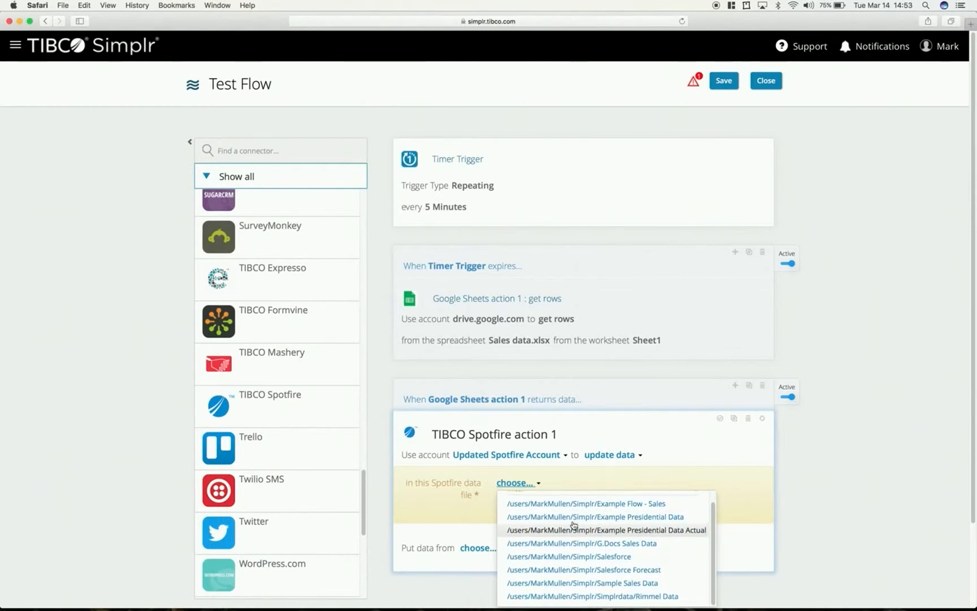
{"action": "scroll", "coordinate": [882, 460], "scroll_direction": "down", "scroll_amount": 3}
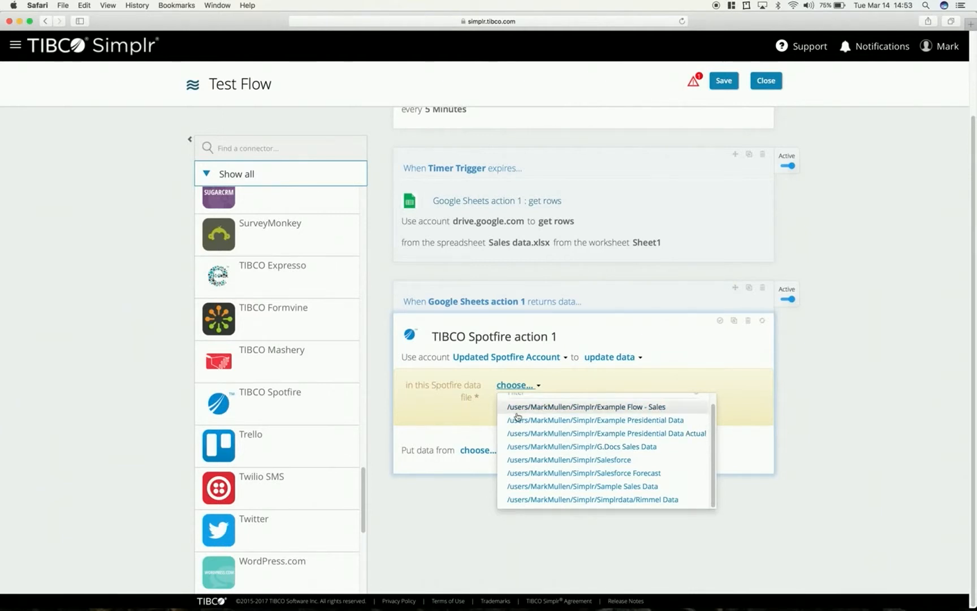
{"action": "left_click", "coordinate": [588, 383]}
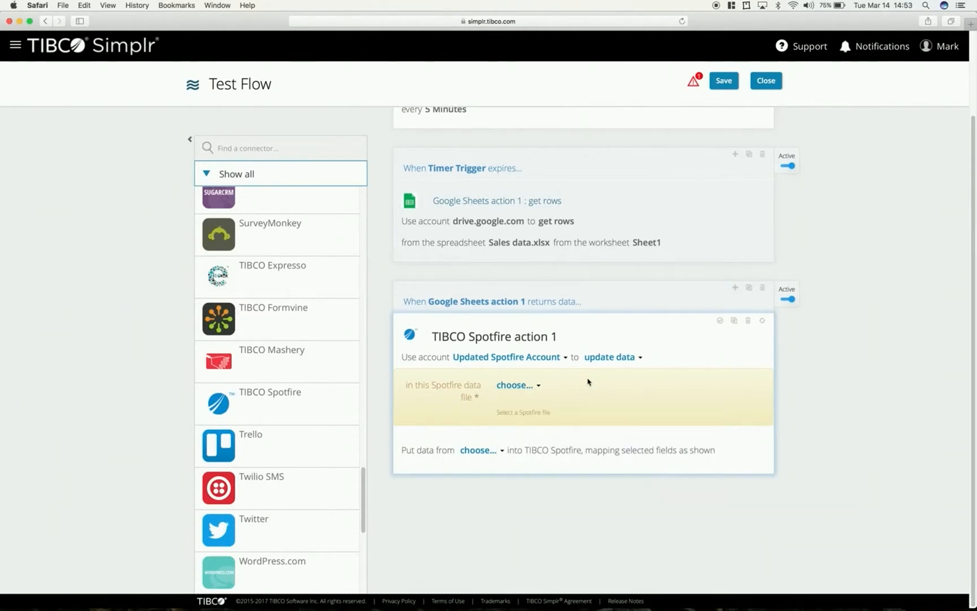
{"action": "left_click", "coordinate": [515, 385]}
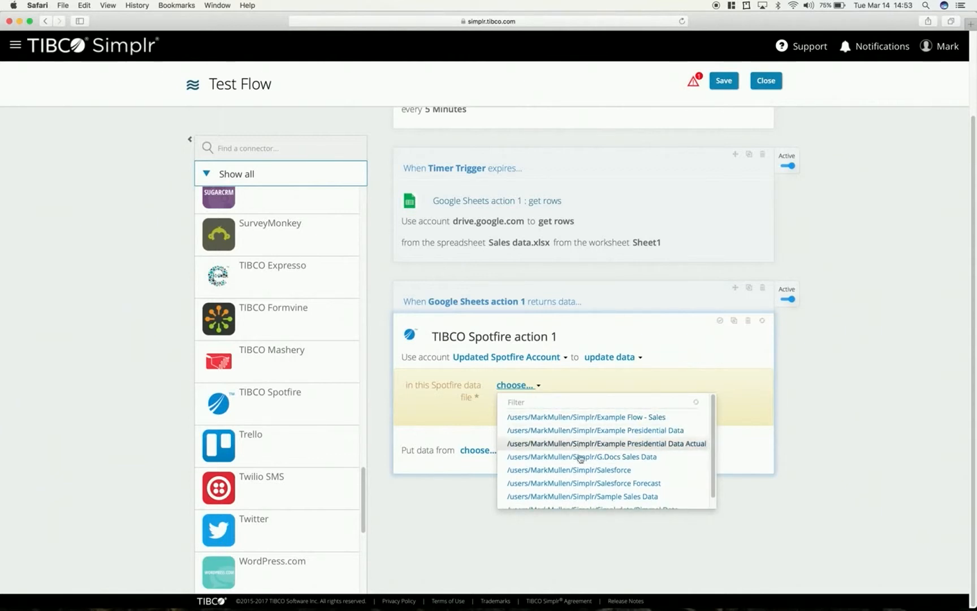
{"action": "scroll", "coordinate": [578, 458], "scroll_direction": "down", "scroll_amount": 1}
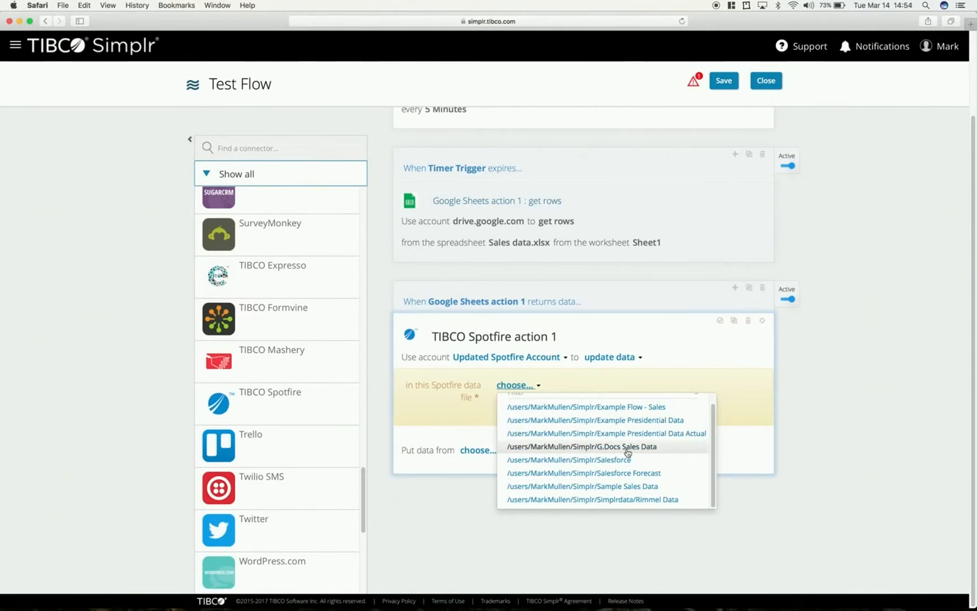
{"action": "left_click", "coordinate": [623, 487]}
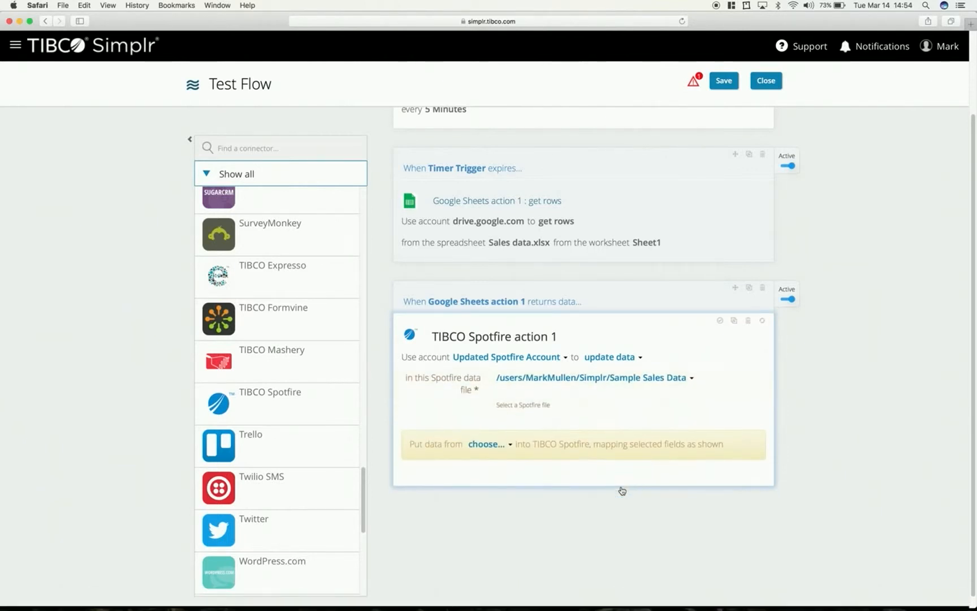
- Put data from Google Sheets action 1 into TIBCO Spotfire, accept all suggested field mappings and finish editing the action
{"action": "left_click", "coordinate": [474, 443]}
{"action": "left_click", "coordinate": [487, 471]}
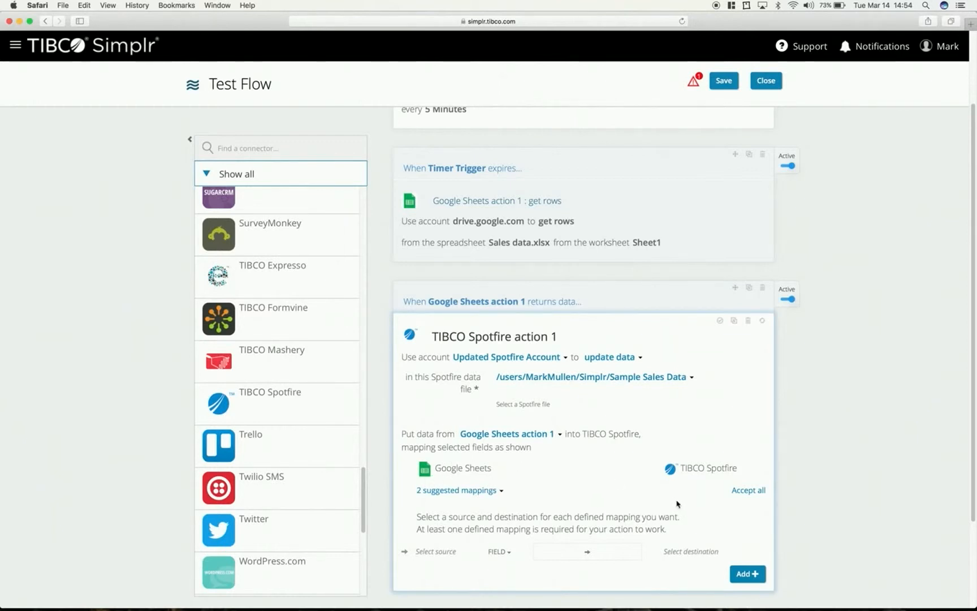
{"action": "left_click", "coordinate": [754, 492]}
{"action": "scroll", "coordinate": [756, 495], "scroll_direction": "down", "scroll_amount": 3}
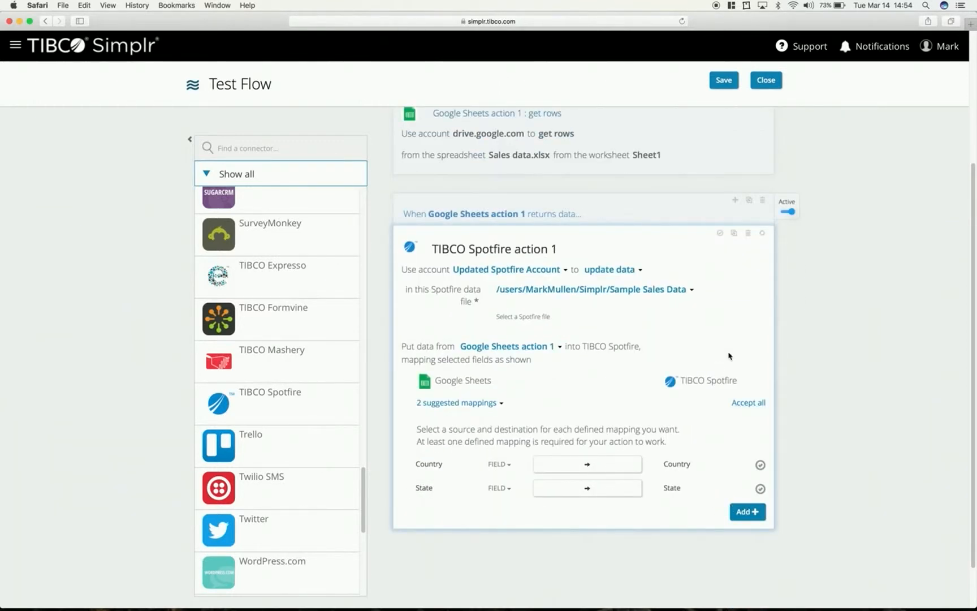
{"action": "left_click", "coordinate": [821, 295]}
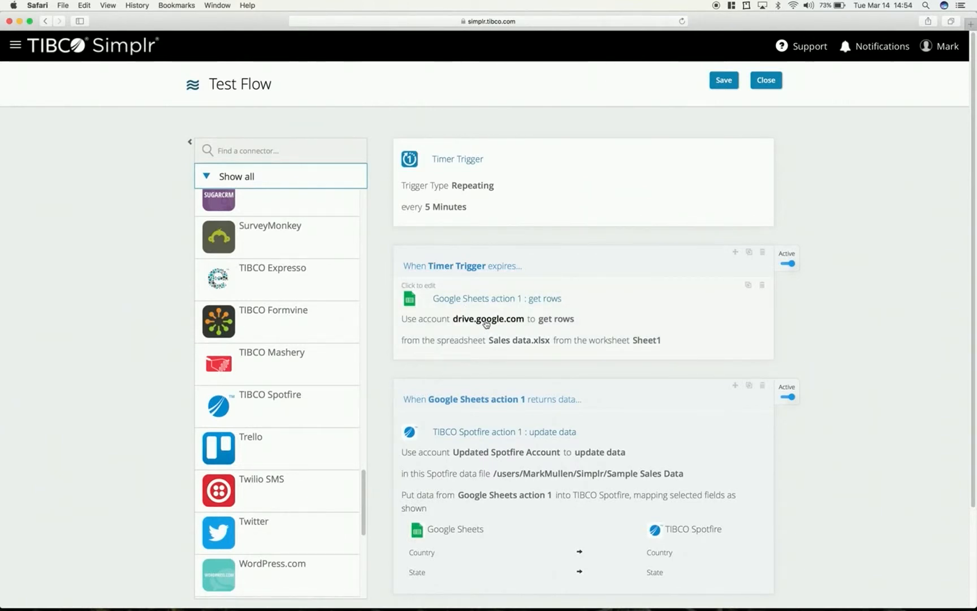
- Examine the list of available connectors alongside the configured flow
{"action": "scroll", "coordinate": [225, 331], "scroll_direction": "down", "scroll_amount": 2}
{"action": "scroll", "coordinate": [232, 335], "scroll_direction": "up", "scroll_amount": 8}
{"action": "scroll", "coordinate": [234, 338], "scroll_direction": "up", "scroll_amount": 10}
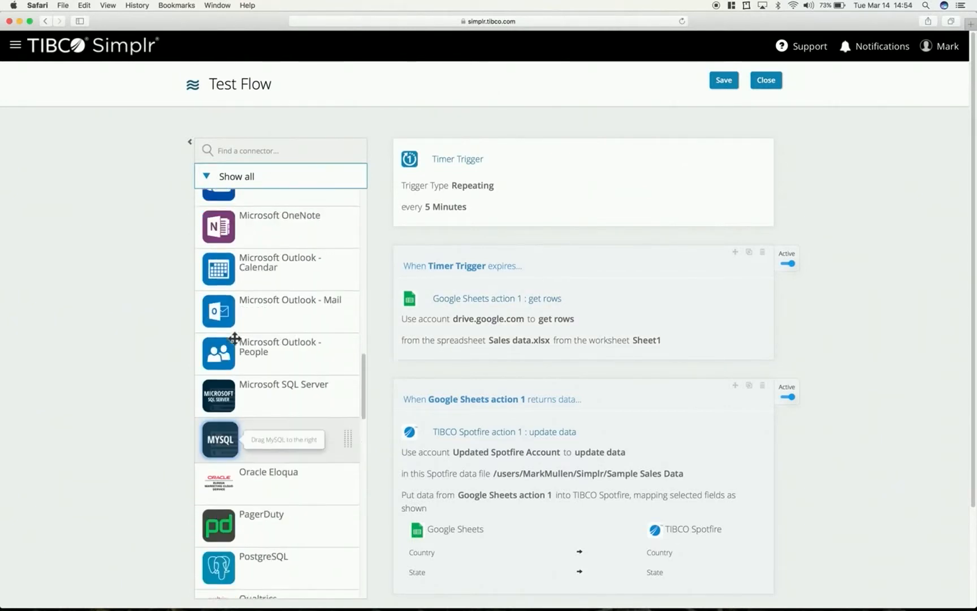
{"action": "scroll", "coordinate": [235, 339], "scroll_direction": "up", "scroll_amount": 10}
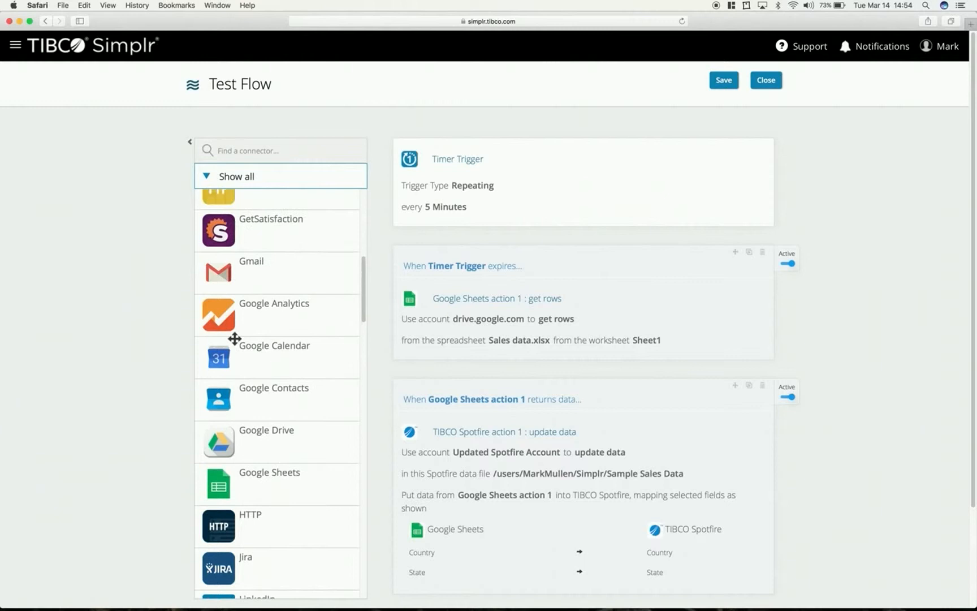
{"action": "scroll", "coordinate": [234, 338], "scroll_direction": "up", "scroll_amount": 5}
{"action": "scroll", "coordinate": [235, 338], "scroll_direction": "down", "scroll_amount": 15}
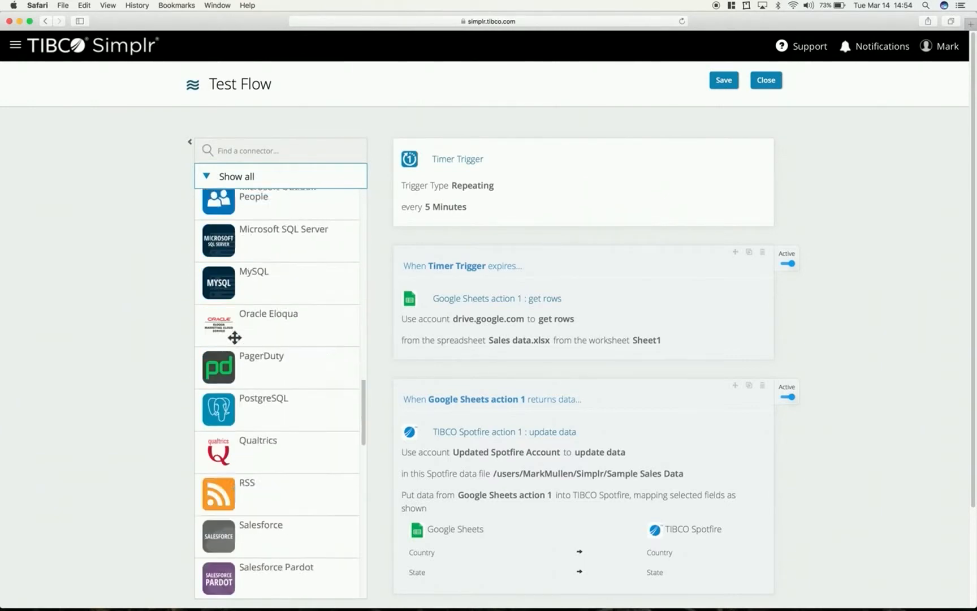
{"action": "scroll", "coordinate": [235, 338], "scroll_direction": "up", "scroll_amount": 5}
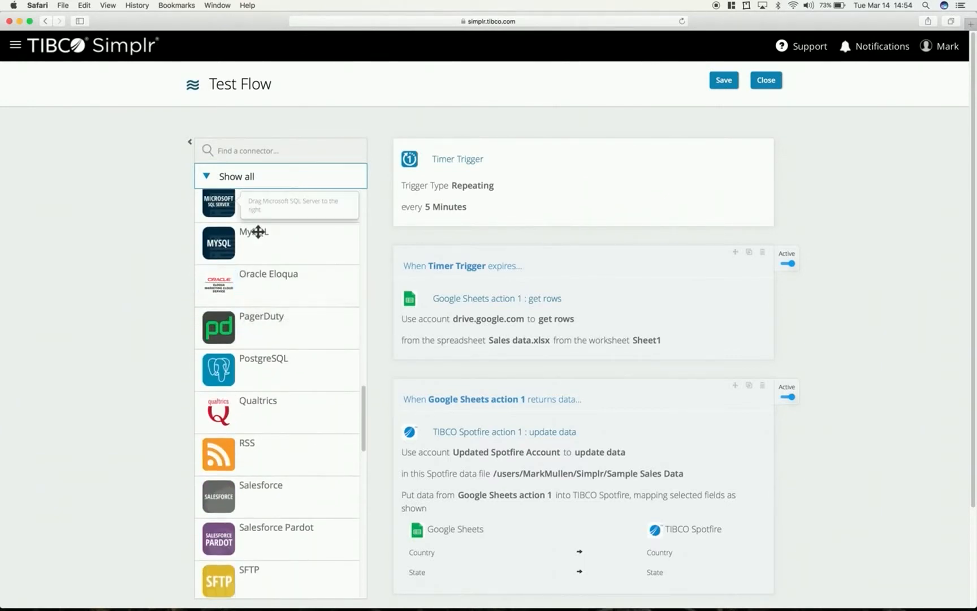
{"action": "scroll", "coordinate": [284, 253], "scroll_direction": "up", "scroll_amount": 3}
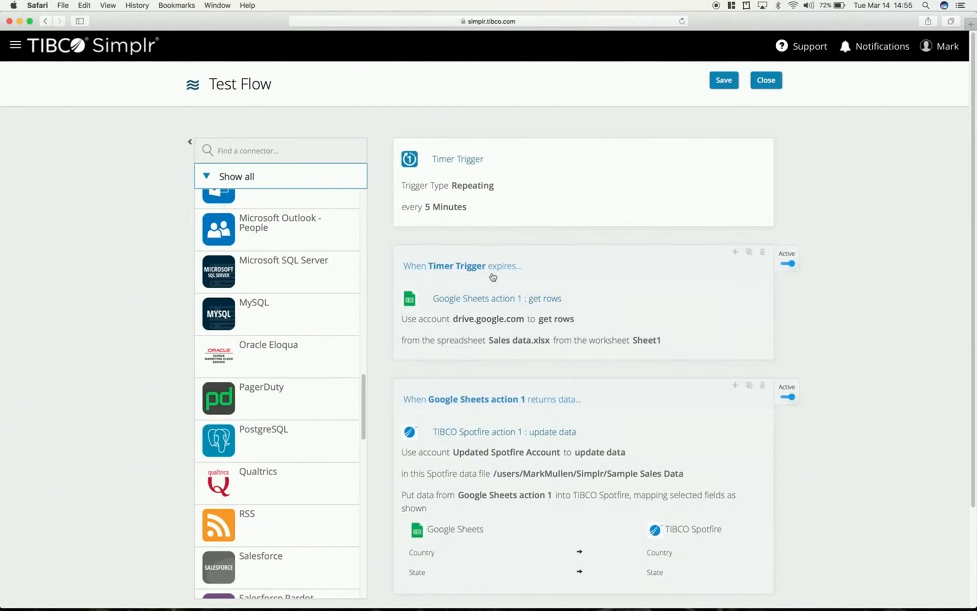
{"action": "scroll", "coordinate": [497, 422], "scroll_direction": "down", "scroll_amount": 5}
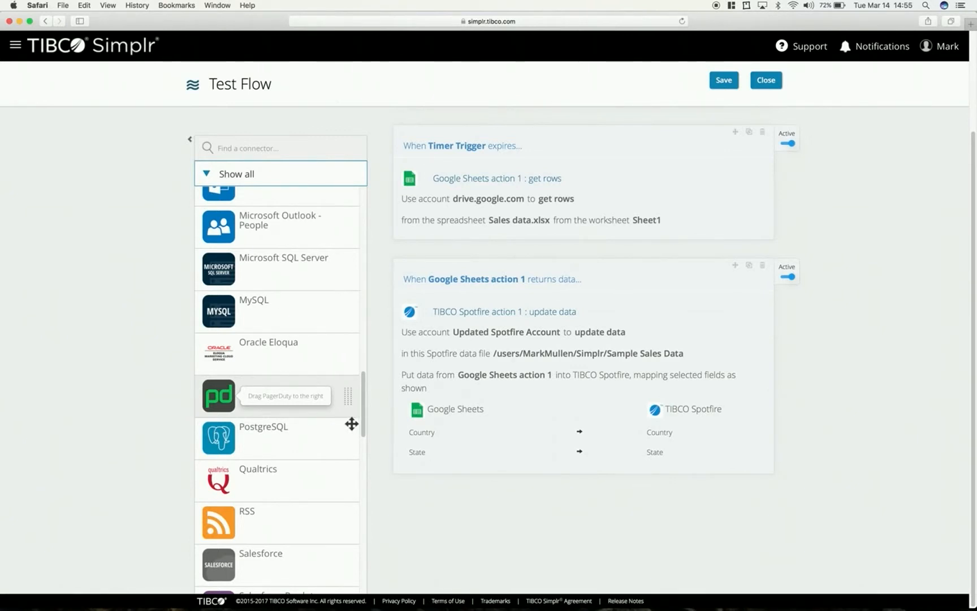
{"action": "scroll", "coordinate": [352, 424], "scroll_direction": "up", "scroll_amount": 9}
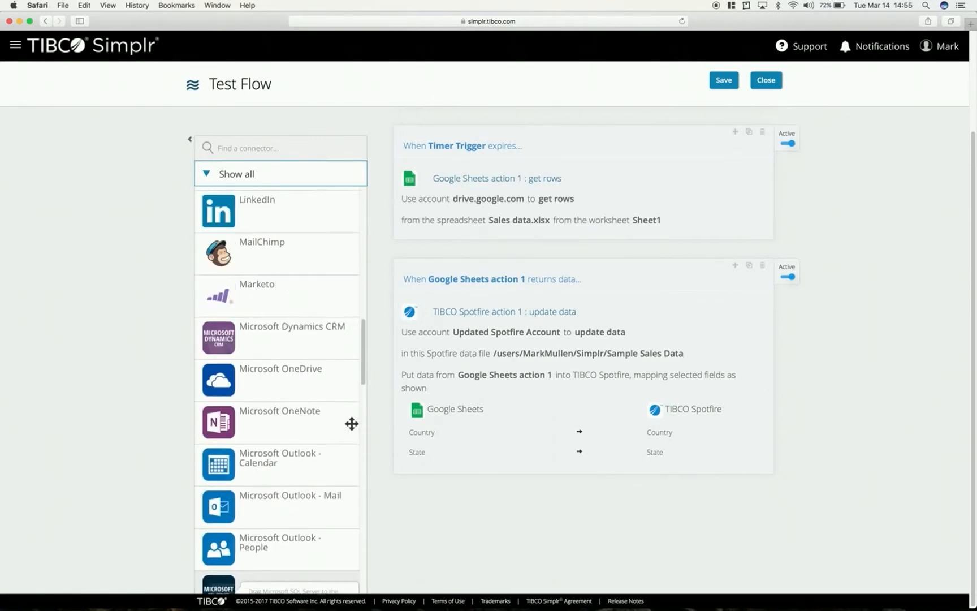
{"action": "scroll", "coordinate": [351, 423], "scroll_direction": "up", "scroll_amount": 10}
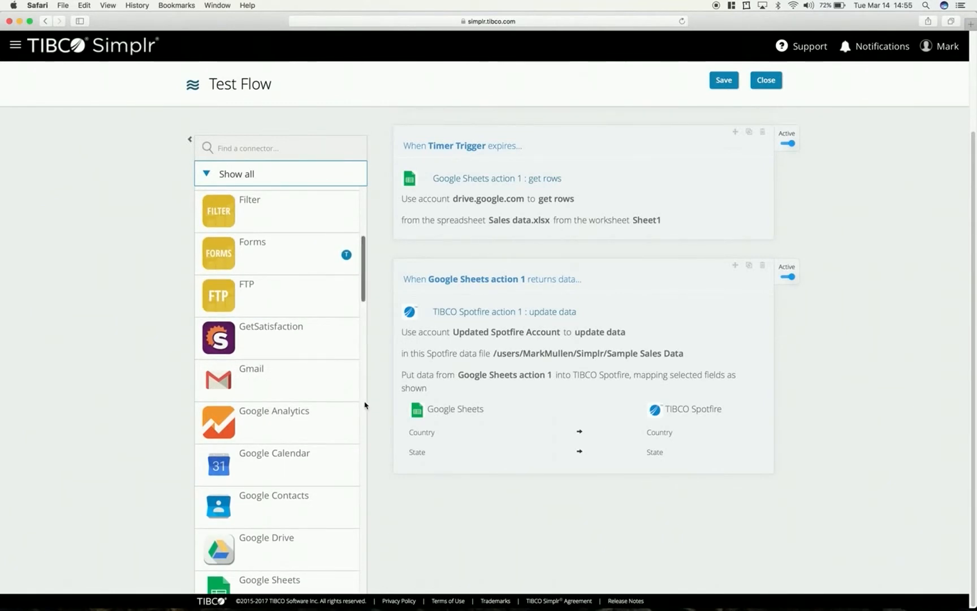
{"action": "scroll", "coordinate": [366, 405], "scroll_direction": "down", "scroll_amount": 9}
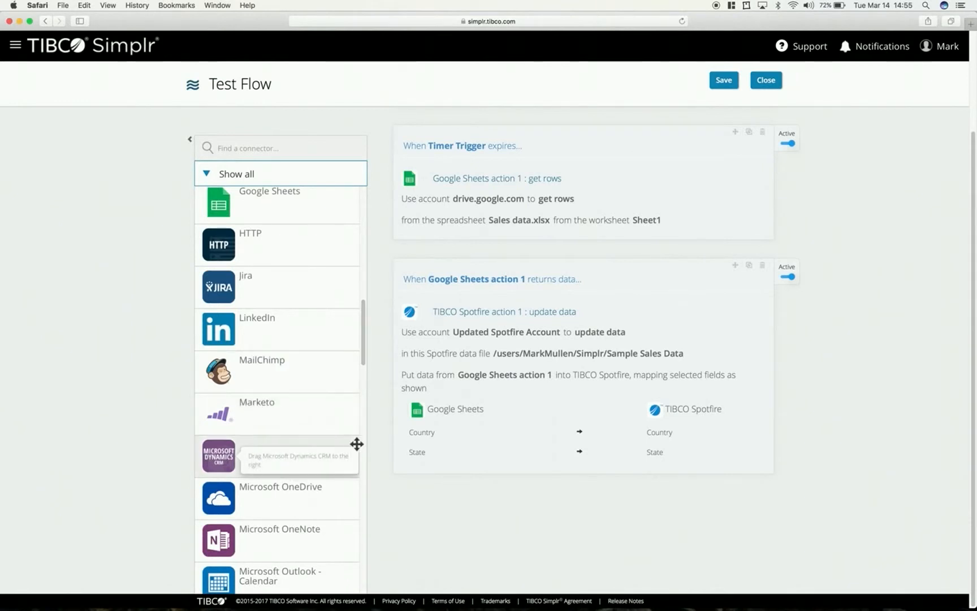
{"action": "scroll", "coordinate": [361, 505], "scroll_direction": "down", "scroll_amount": 3}
{"action": "scroll", "coordinate": [360, 505], "scroll_direction": "down", "scroll_amount": 2}
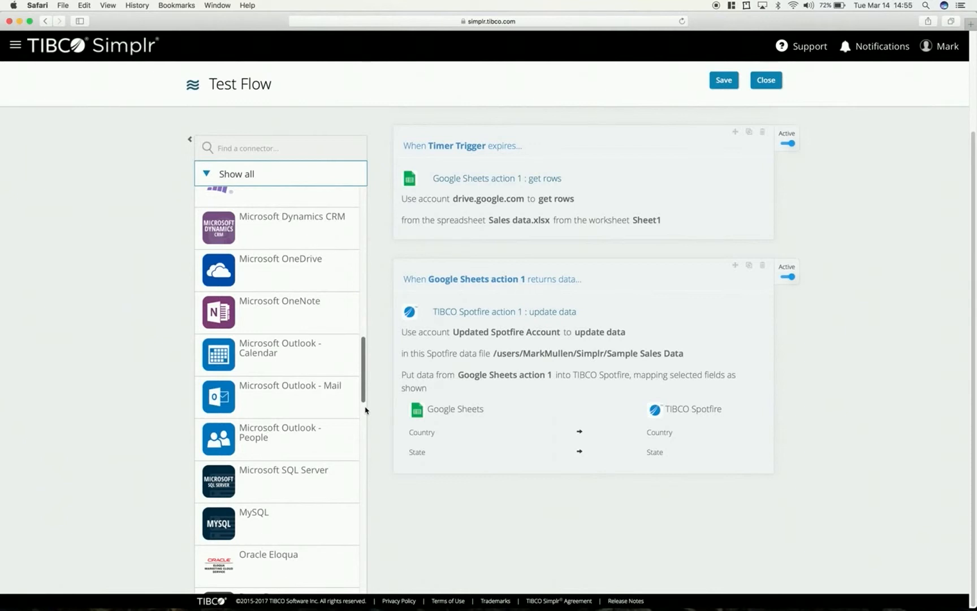
{"action": "left_click_drag", "start_coordinate": [364, 401], "coordinate": [367, 416]}
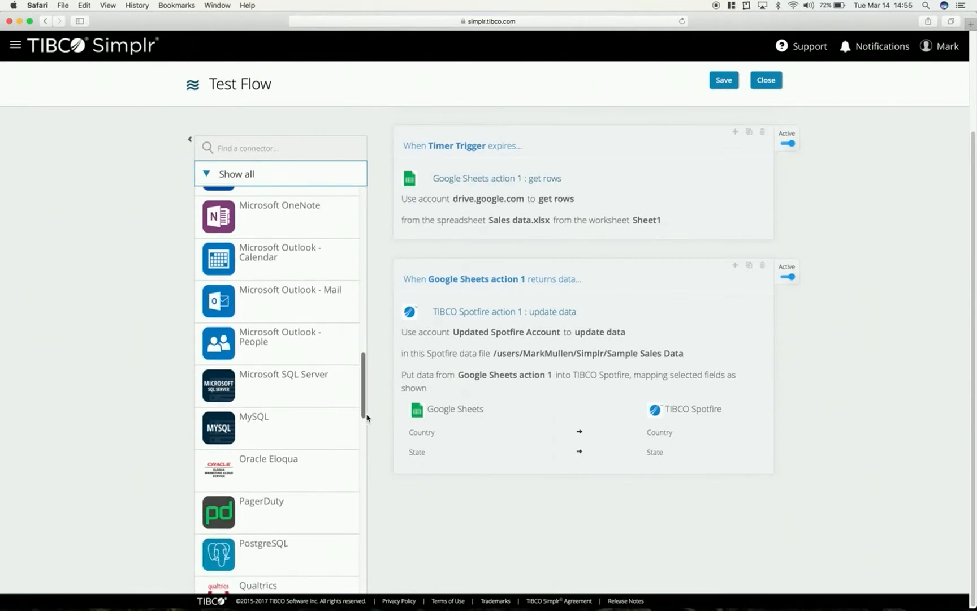
{"action": "scroll", "coordinate": [251, 232], "scroll_direction": "up", "scroll_amount": 10}
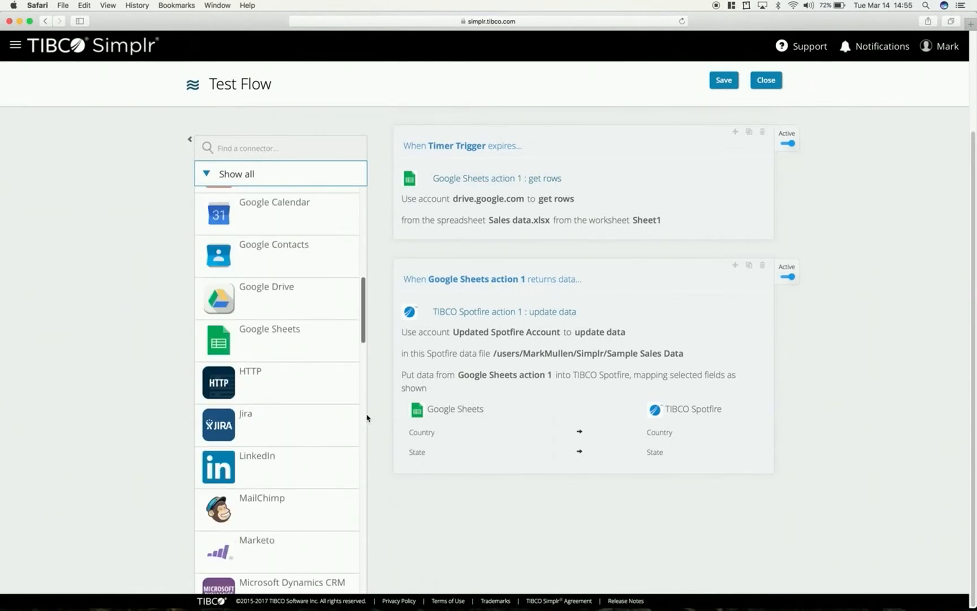
- Add a Gmail action after TIBCO Spotfire action 1 that sends messages using data from TIBCO Spotfire action 1
{"action": "left_click_drag", "start_coordinate": [252, 232], "coordinate": [492, 496]}
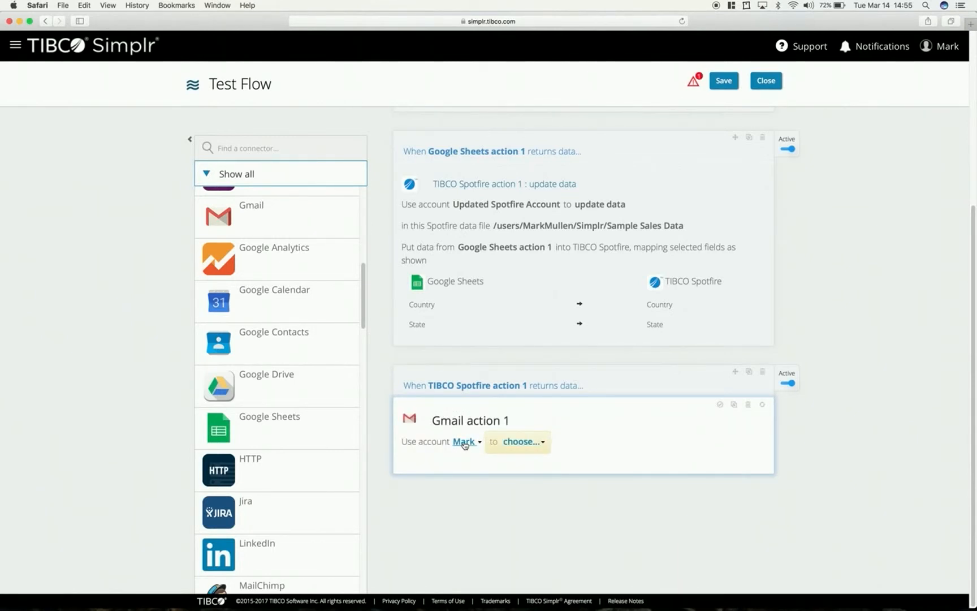
{"action": "left_click", "coordinate": [515, 442]}
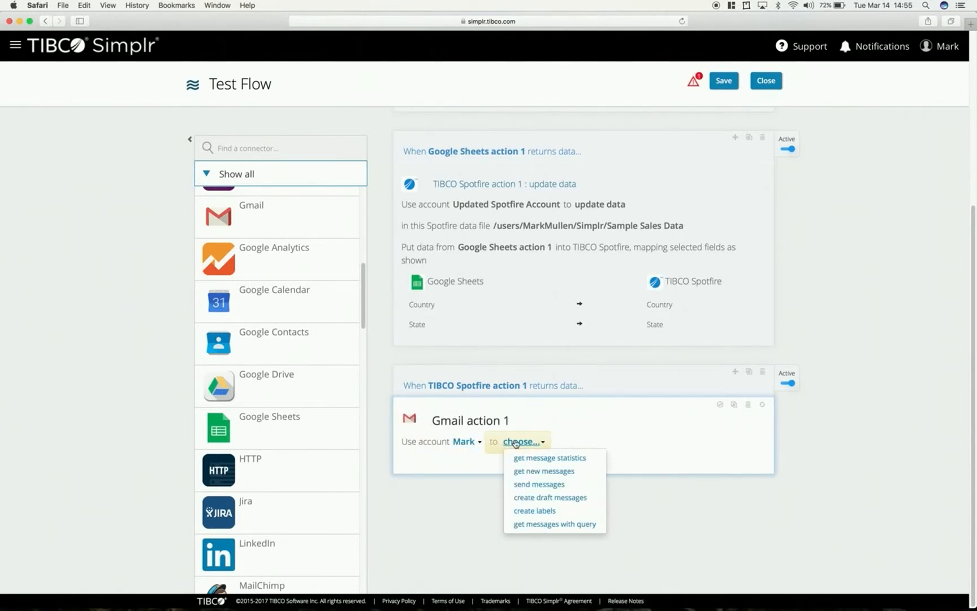
{"action": "left_click", "coordinate": [542, 489]}
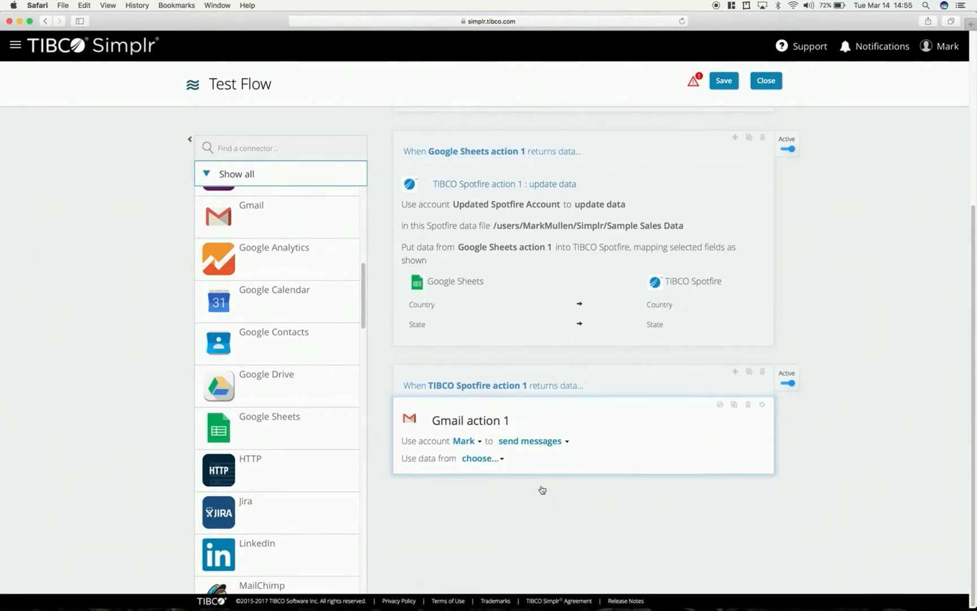
{"action": "left_click", "coordinate": [480, 460]}
{"action": "left_click", "coordinate": [486, 501]}
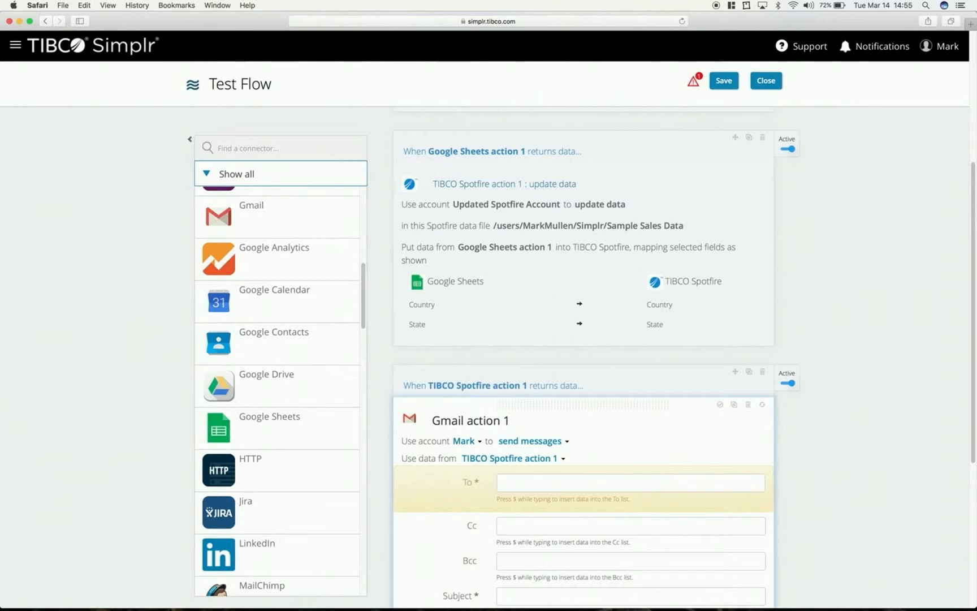
{"action": "left_click", "coordinate": [498, 465]}
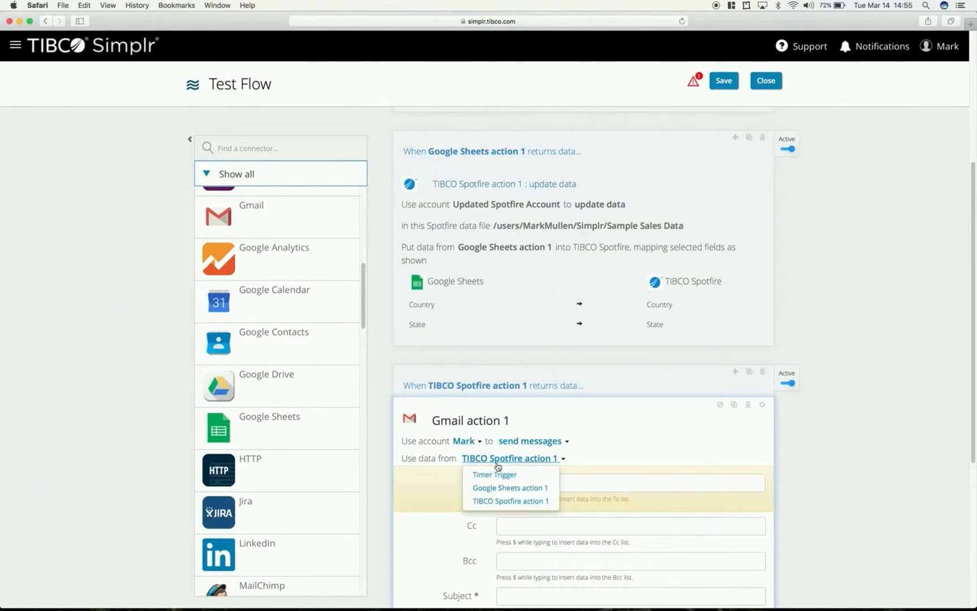
{"action": "left_click", "coordinate": [498, 465]}
- Enter the recipient's e-mail address in the To field of the Gmail action
{"action": "scroll", "coordinate": [568, 469], "scroll_direction": "down", "scroll_amount": 3}
{"action": "left_click", "coordinate": [540, 315]}
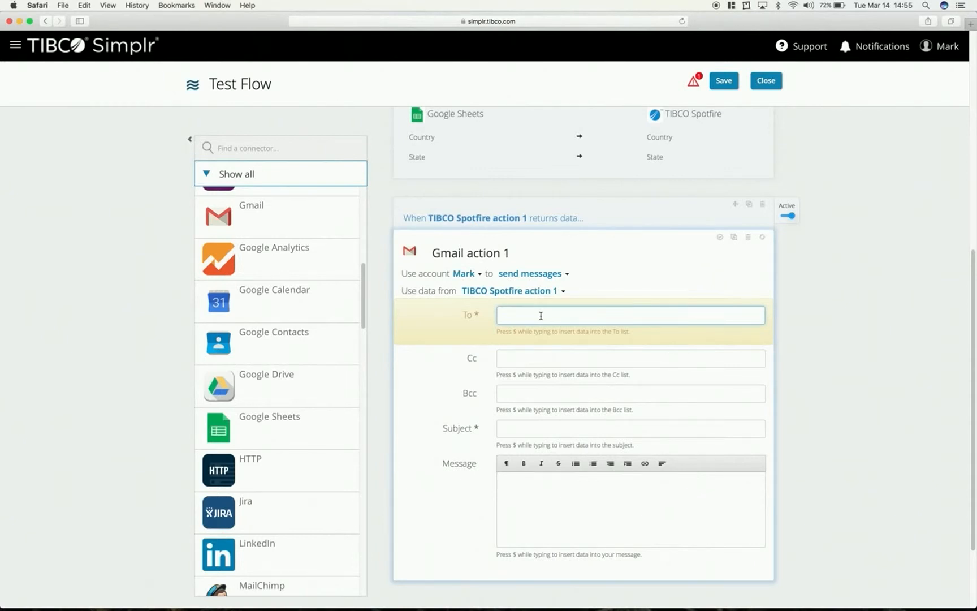
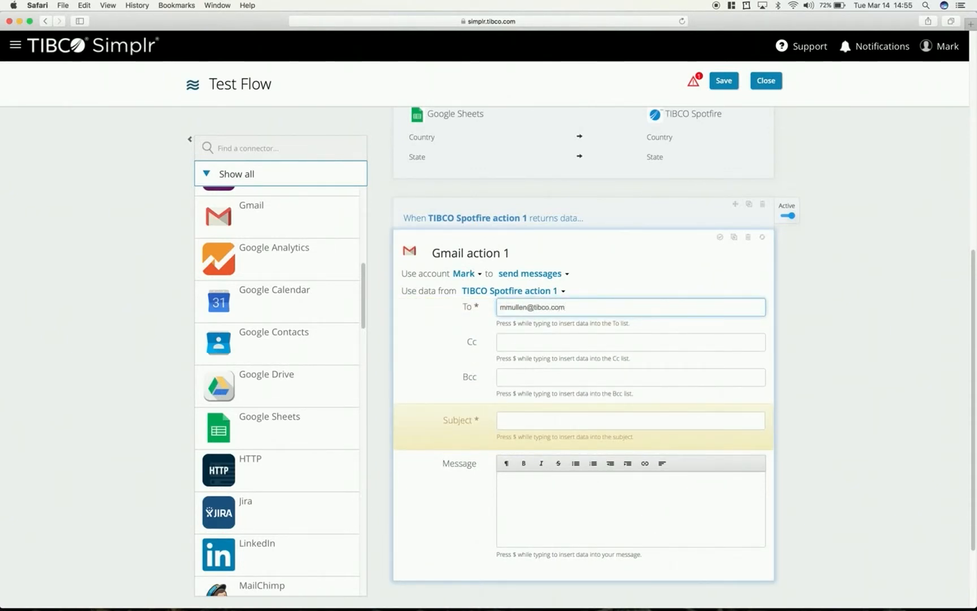
- Set the Gmail message subject to "Your latest Spotfire Sales Dashboard is ready to view", leaving Cc and Bcc empty
{"action": "left_click", "coordinate": [532, 337]}
{"action": "left_click", "coordinate": [524, 383]}
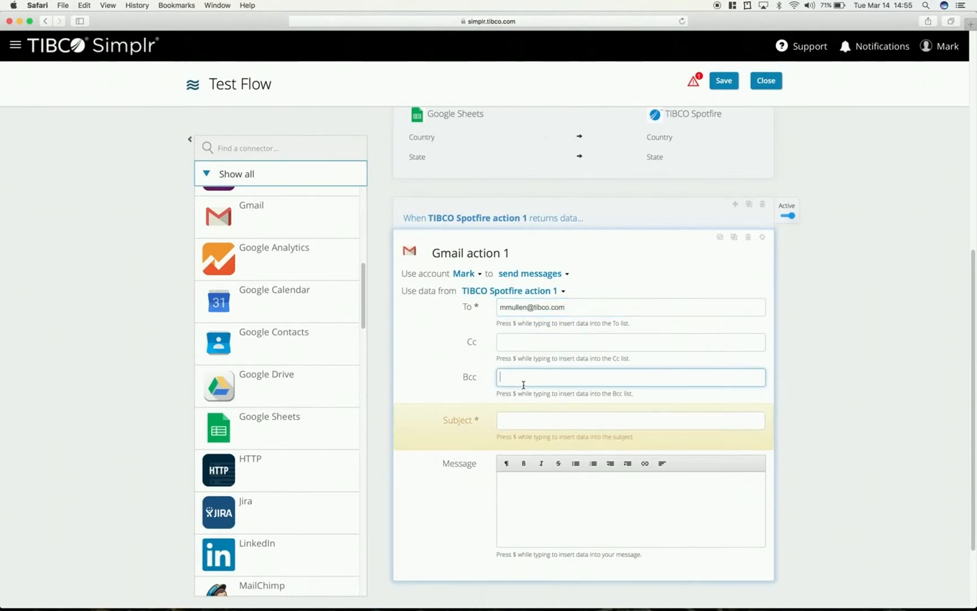
{"action": "left_click", "coordinate": [545, 418]}
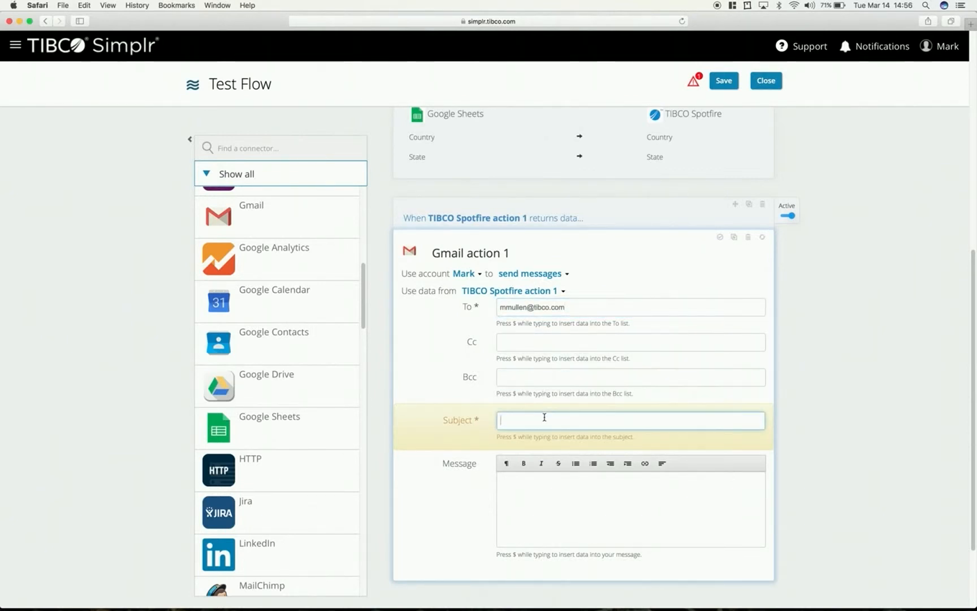
{"action": "type", "text": "You"}
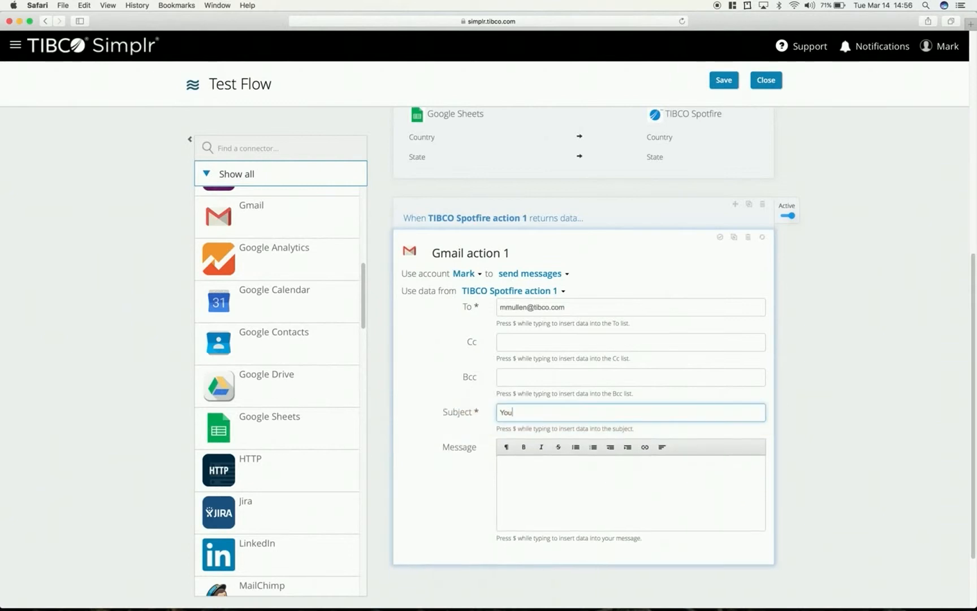
{"action": "type", "text": "r latest Spotfire Sales Dashboard is ready to view"}
{"action": "key", "text": "Tab"}
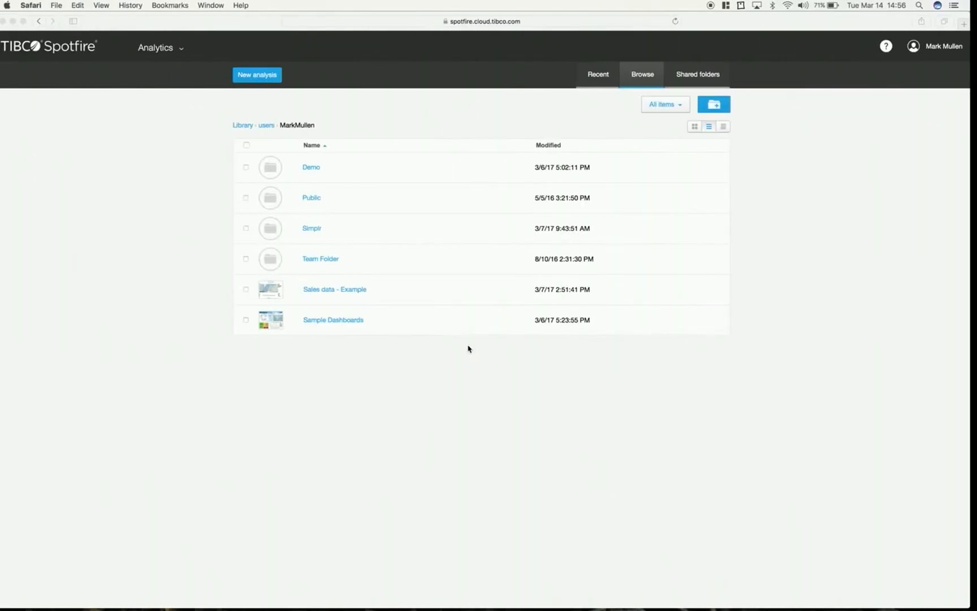
{"action": "right_click", "coordinate": [335, 292]}
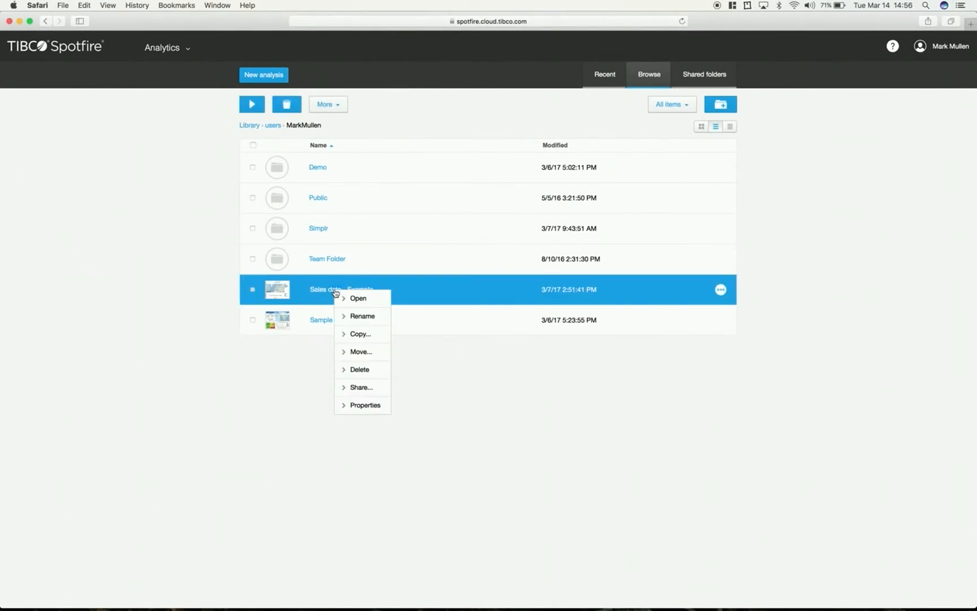
{"action": "left_click", "coordinate": [349, 334]}
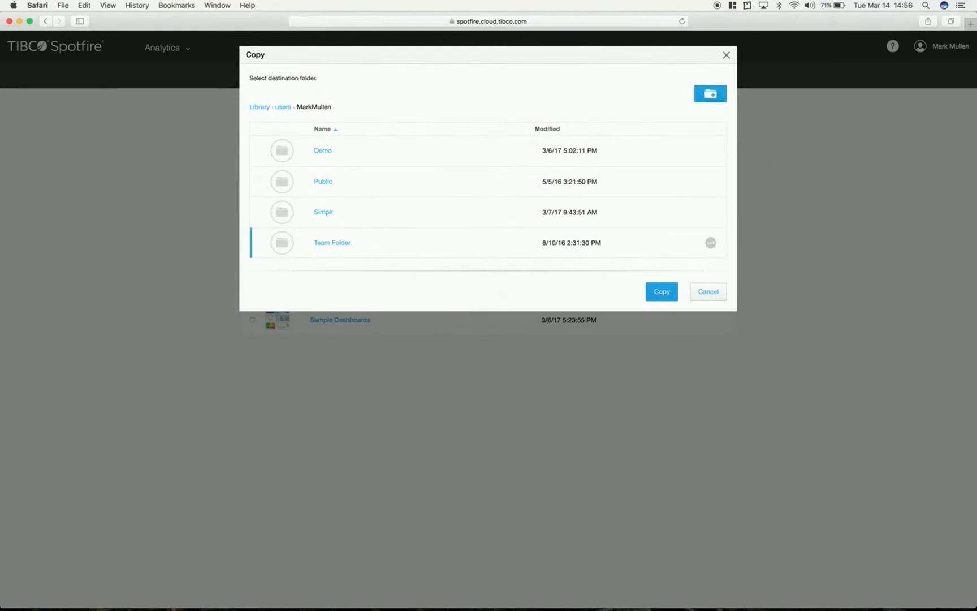
{"action": "left_click", "coordinate": [709, 292]}
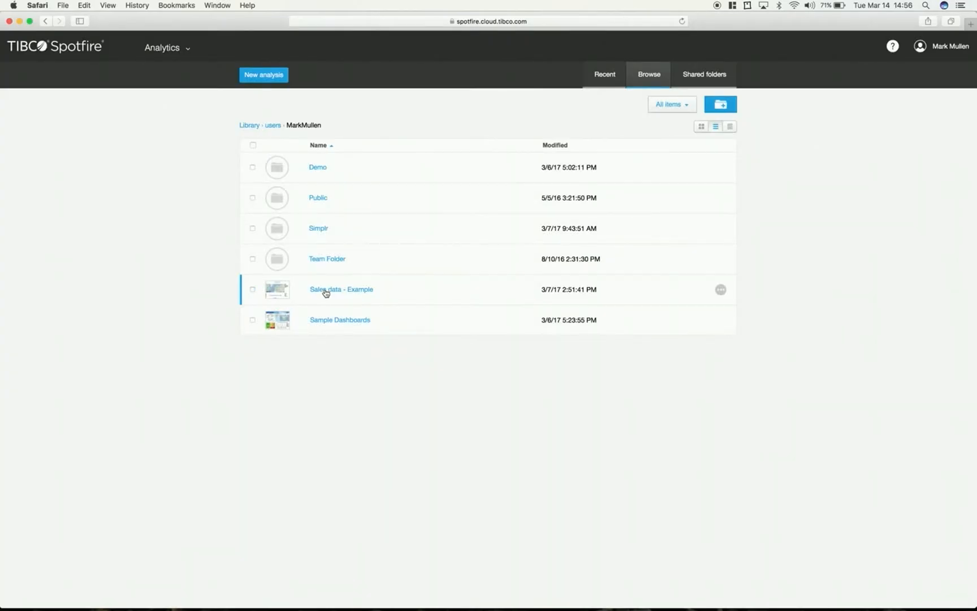
- Copy the share link of the Sales data - Example analysis in TIBCO Spotfire and paste it into the Gmail message body in Simplr
{"action": "right_click", "coordinate": [326, 293]}
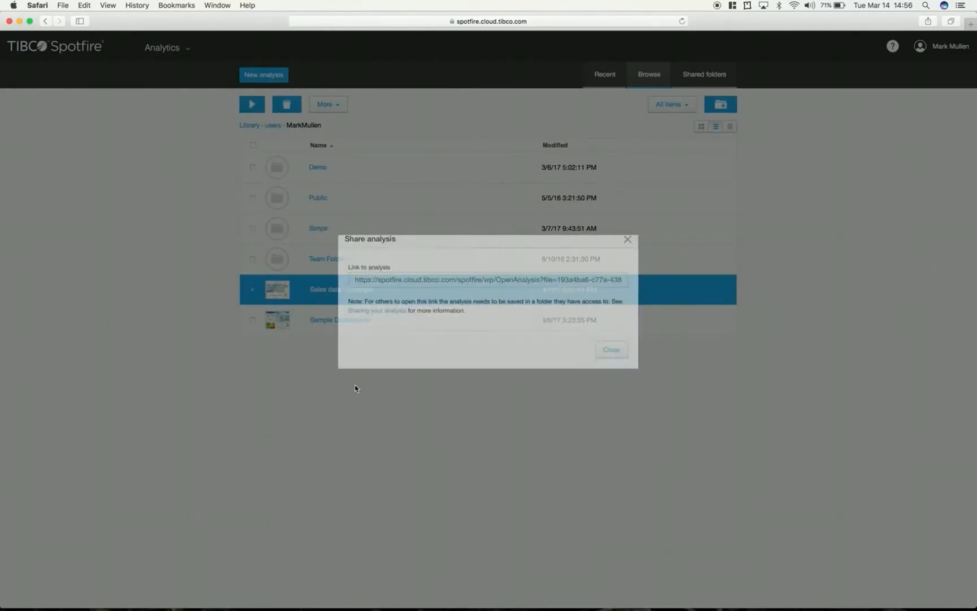
{"action": "left_click", "coordinate": [349, 387]}
{"action": "left_click", "coordinate": [395, 299]}
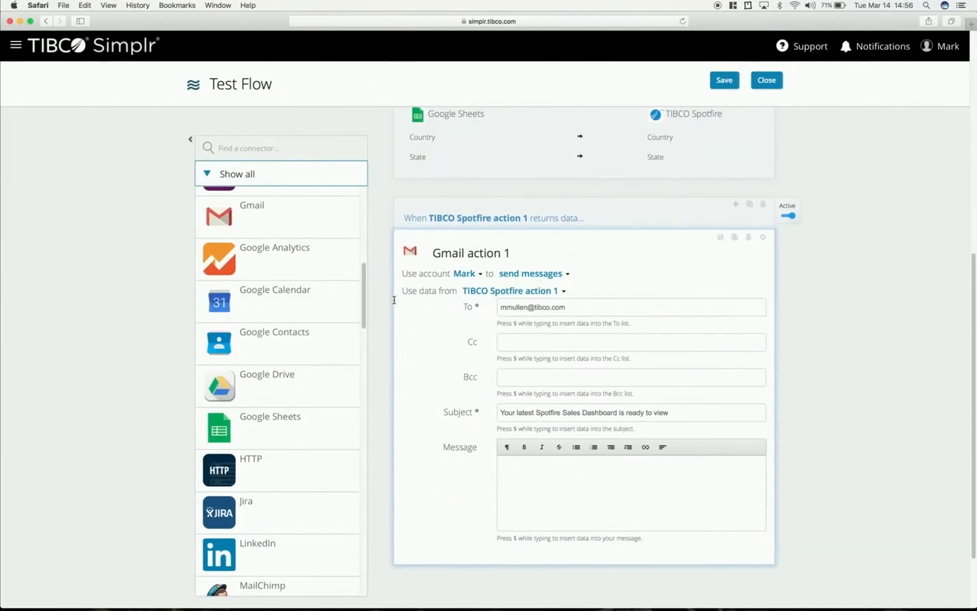
{"action": "left_click", "coordinate": [567, 459]}
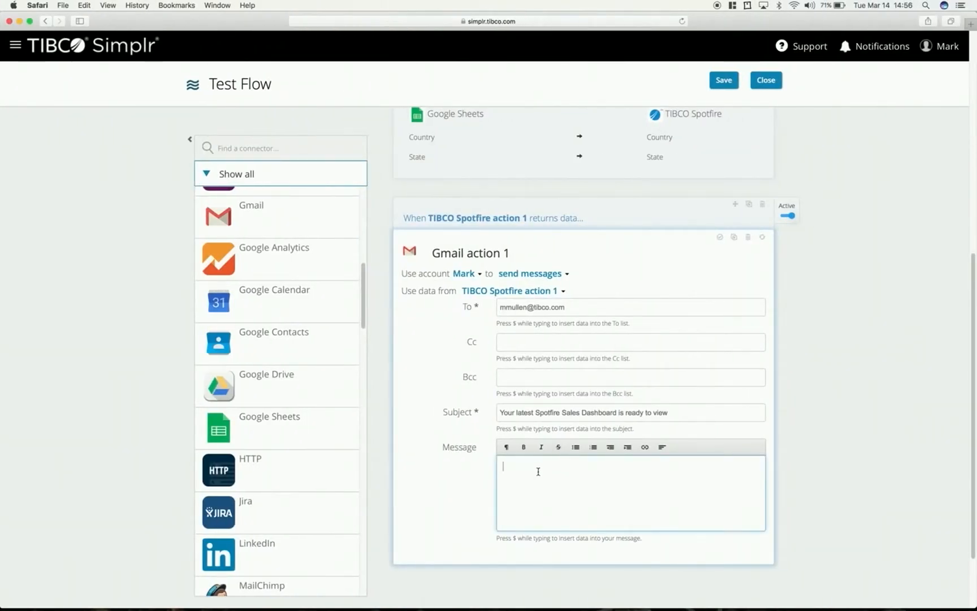
{"action": "key", "text": "super+v"}
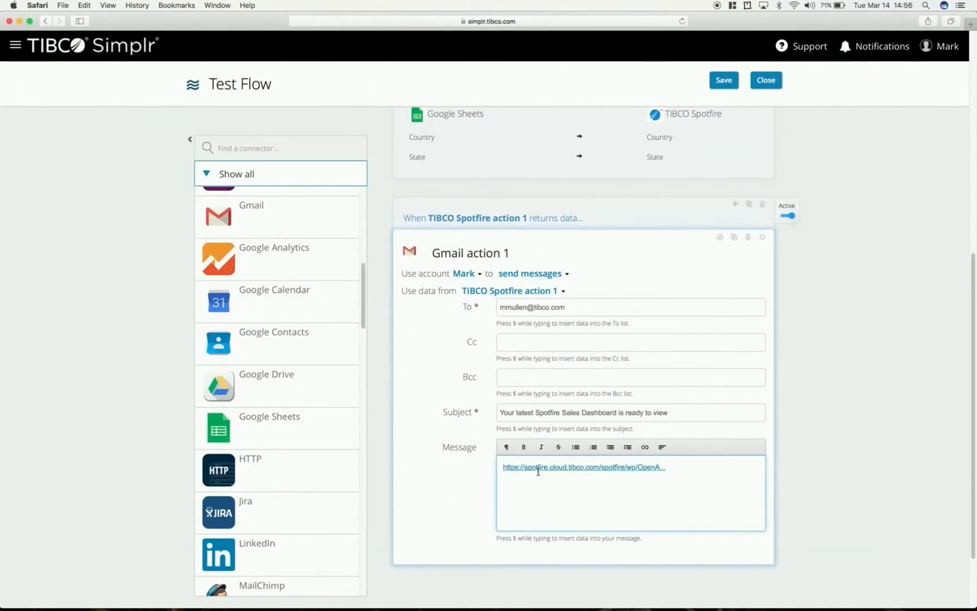
- Edit the pasted link in the message to show the text "Spotfire Link" and open in a new tab
{"action": "left_click", "coordinate": [591, 470]}
{"action": "left_click", "coordinate": [588, 485]}
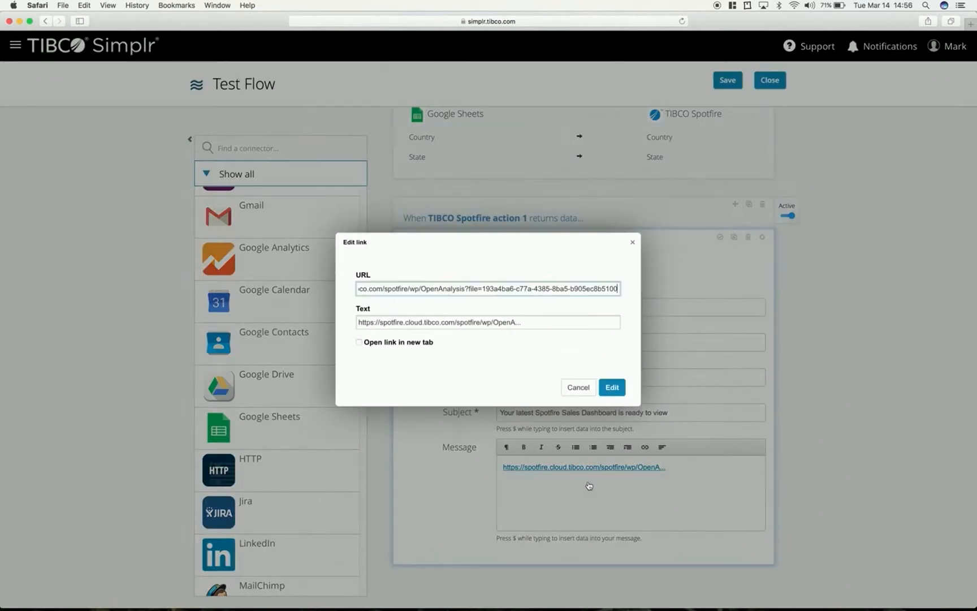
{"action": "double_click", "coordinate": [441, 323]}
{"action": "key", "text": "super+a"}
{"action": "key", "text": "BackSpace"}
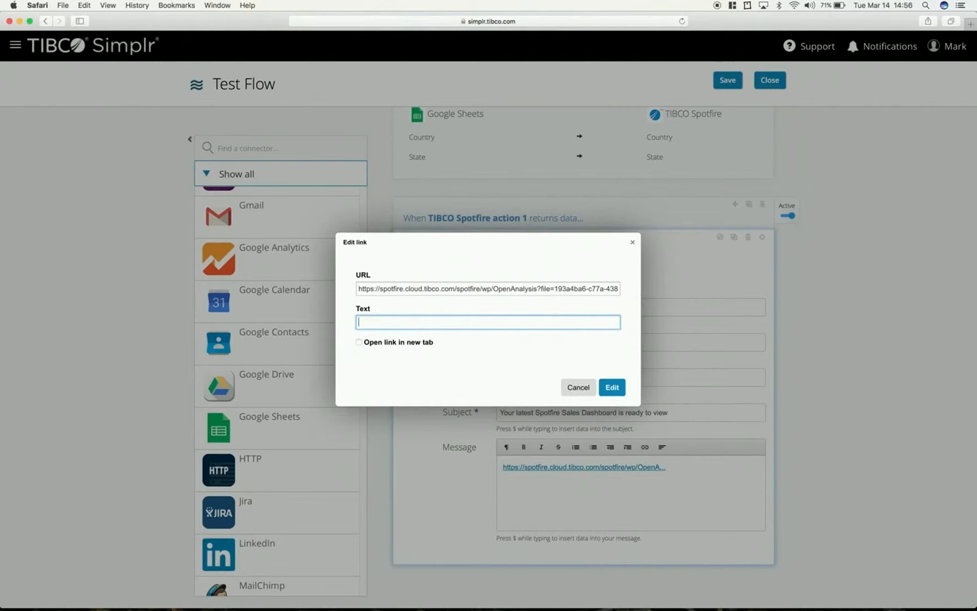
{"action": "left_click", "coordinate": [358, 342]}
{"action": "left_click", "coordinate": [371, 321]}
{"action": "type", "text": "Spotfire Link"}
{"action": "left_click", "coordinate": [612, 388]}
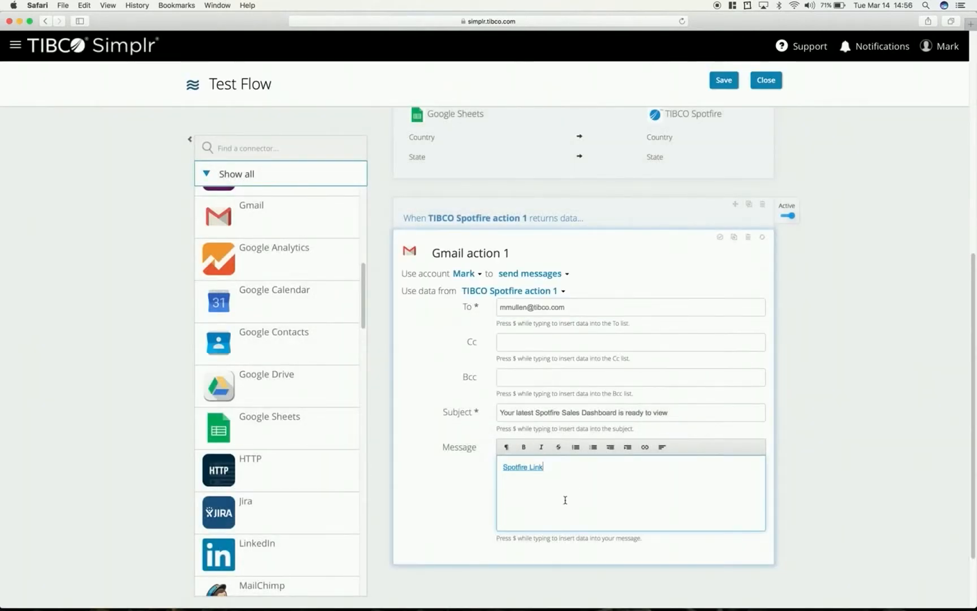
- Save Test Flow with its Gmail action and close the flow editor
{"action": "scroll", "coordinate": [538, 334], "scroll_direction": "up", "scroll_amount": 6}
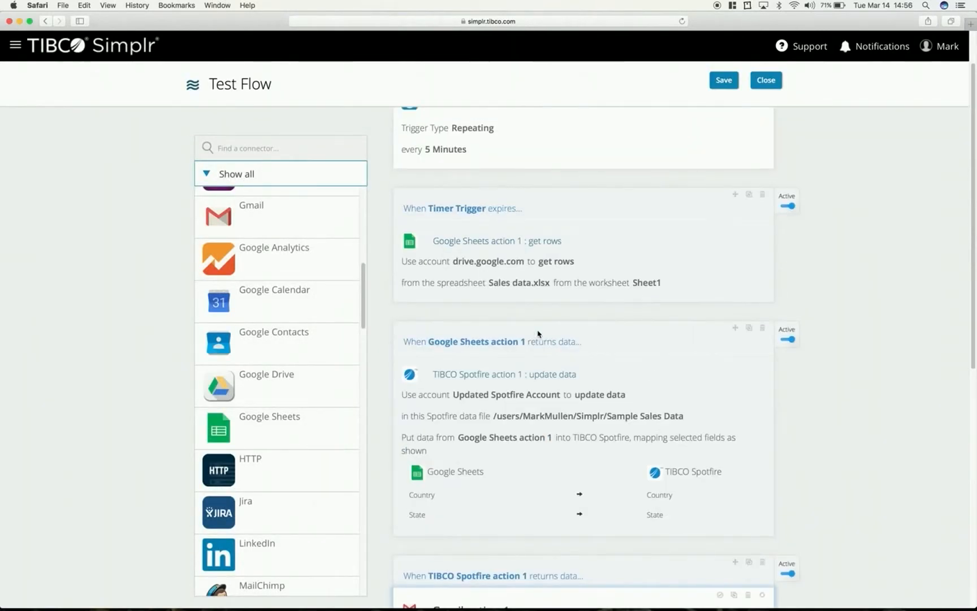
{"action": "scroll", "coordinate": [520, 396], "scroll_direction": "down", "scroll_amount": 8}
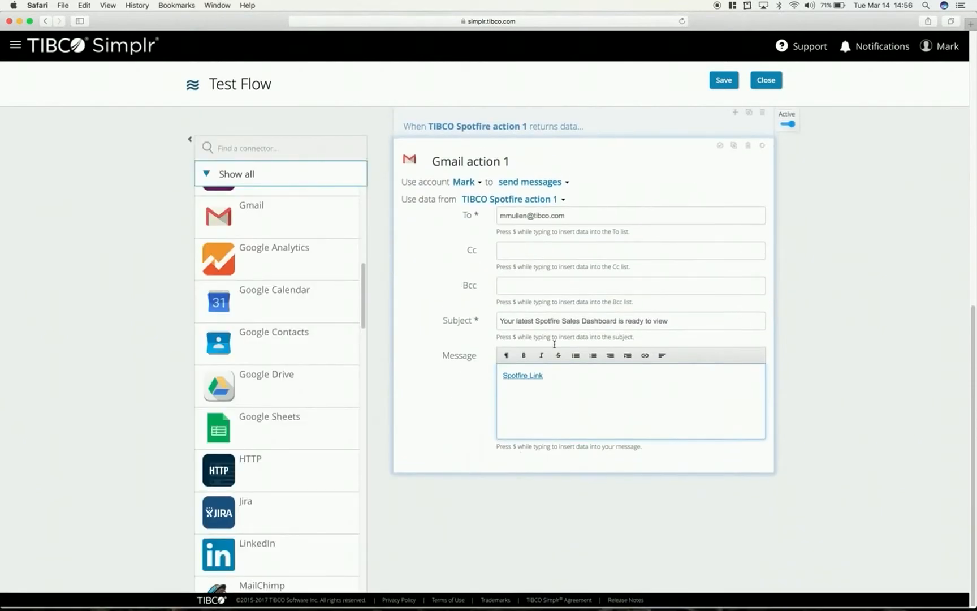
{"action": "scroll", "coordinate": [563, 339], "scroll_direction": "up", "scroll_amount": 3}
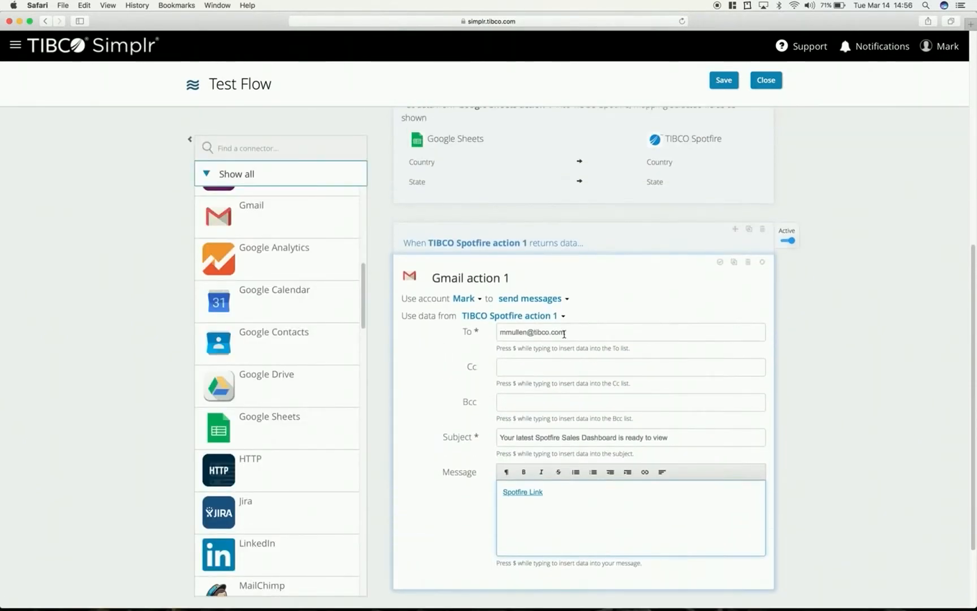
{"action": "scroll", "coordinate": [564, 334], "scroll_direction": "up", "scroll_amount": 7}
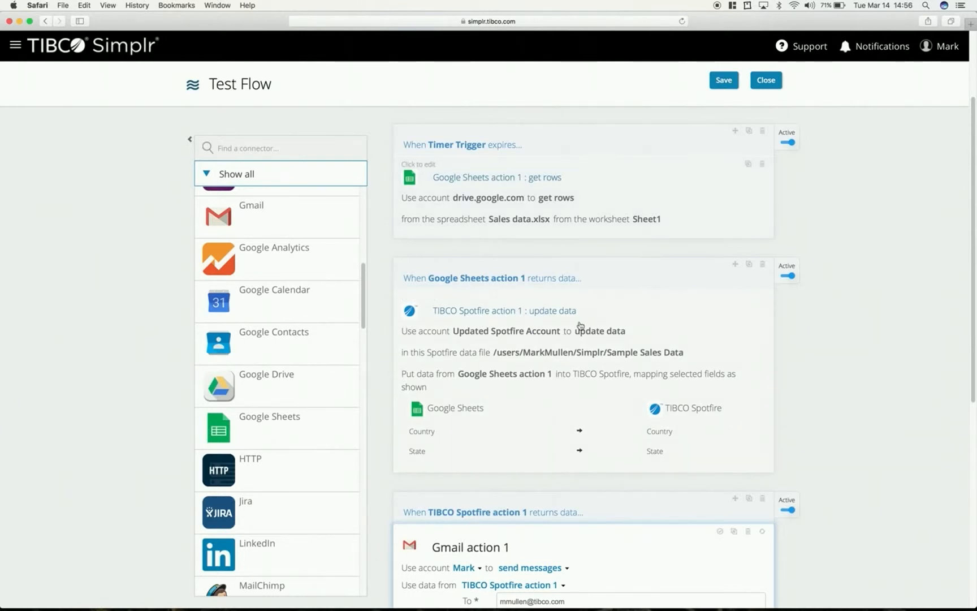
{"action": "scroll", "coordinate": [581, 326], "scroll_direction": "down", "scroll_amount": 3}
{"action": "scroll", "coordinate": [581, 327], "scroll_direction": "up", "scroll_amount": 3}
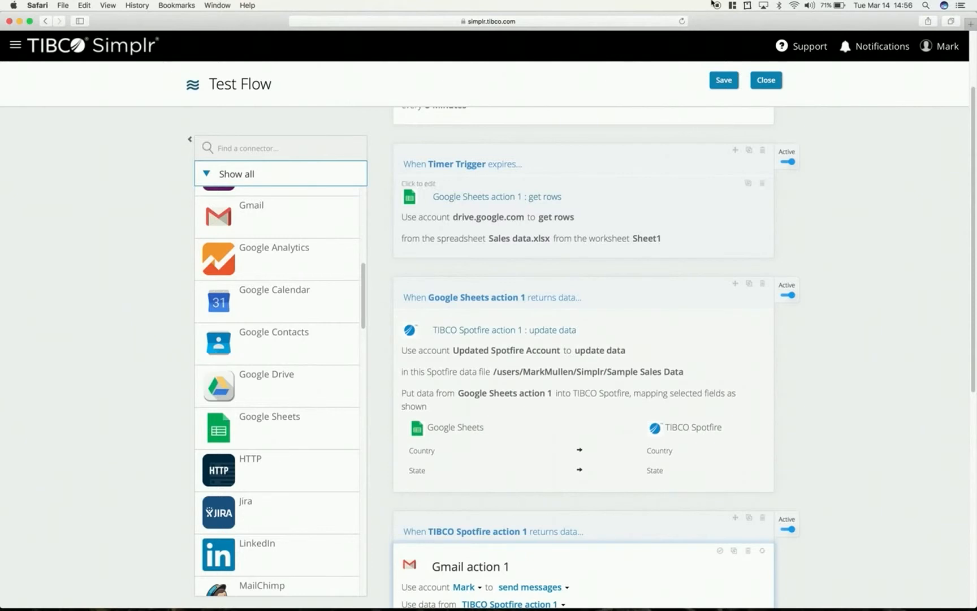
{"action": "left_click", "coordinate": [729, 86]}
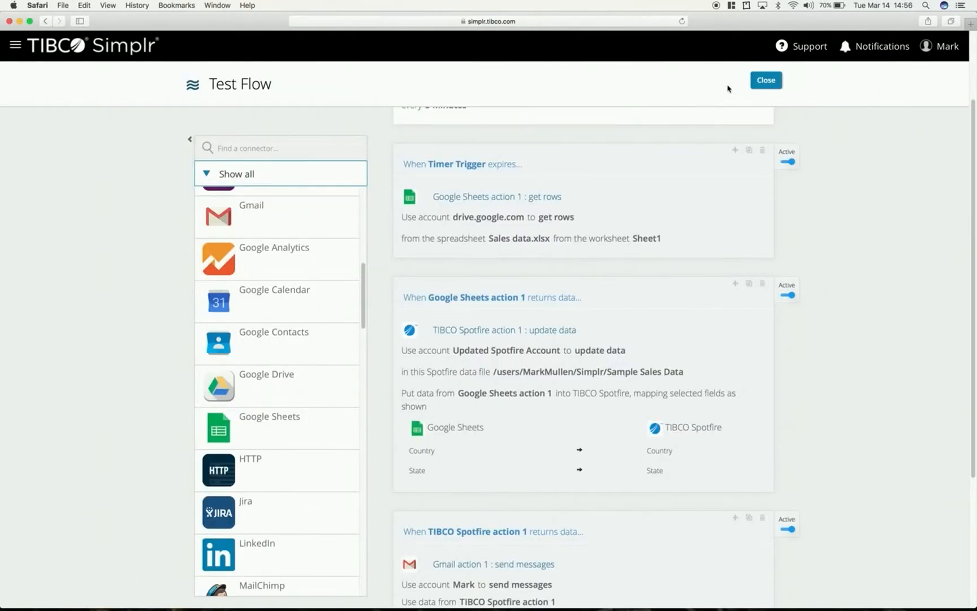
{"action": "left_click", "coordinate": [765, 80]}
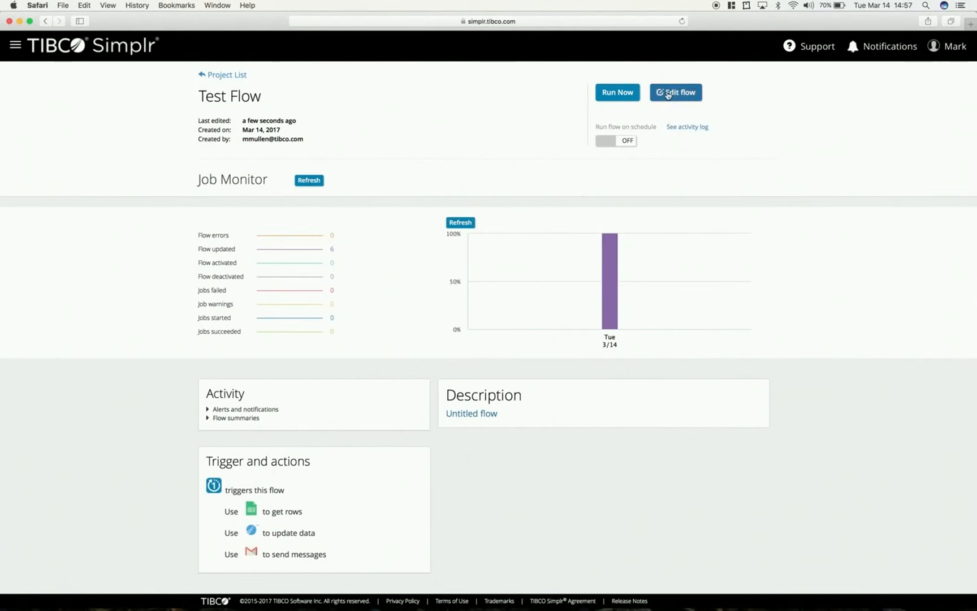
- Run Test Flow on demand and turn off the reminder about testing the flow
{"action": "left_click", "coordinate": [619, 94]}
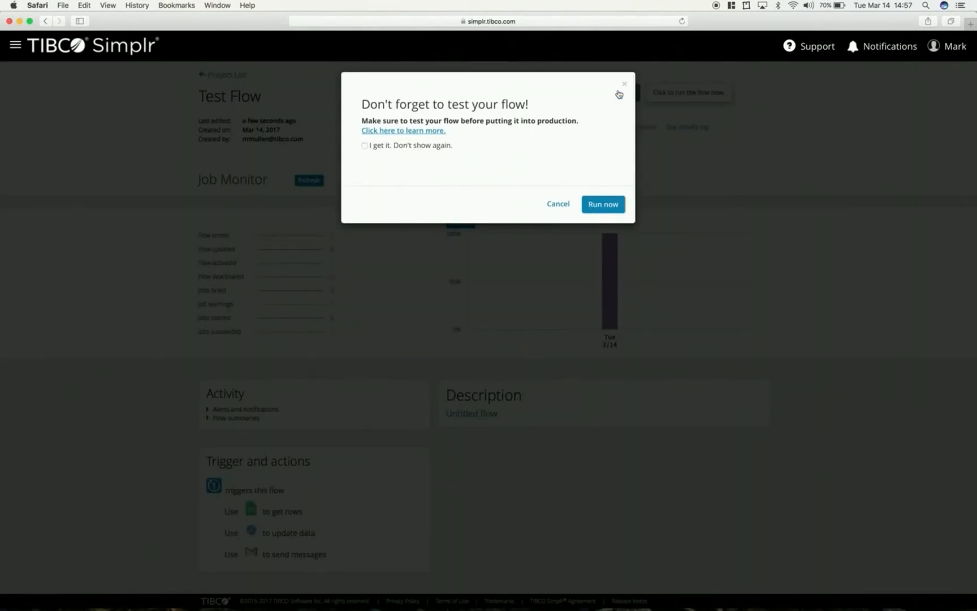
{"action": "left_click", "coordinate": [365, 147]}
{"action": "left_click", "coordinate": [597, 211]}
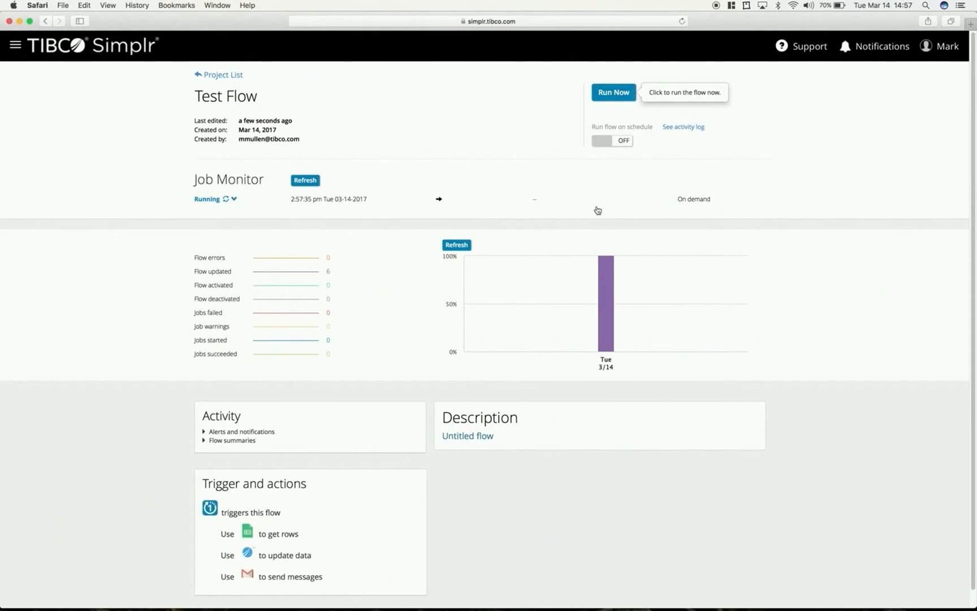
- Examine the progress details of the latest job in the Job Monitor and refresh its status
{"action": "left_click", "coordinate": [435, 201]}
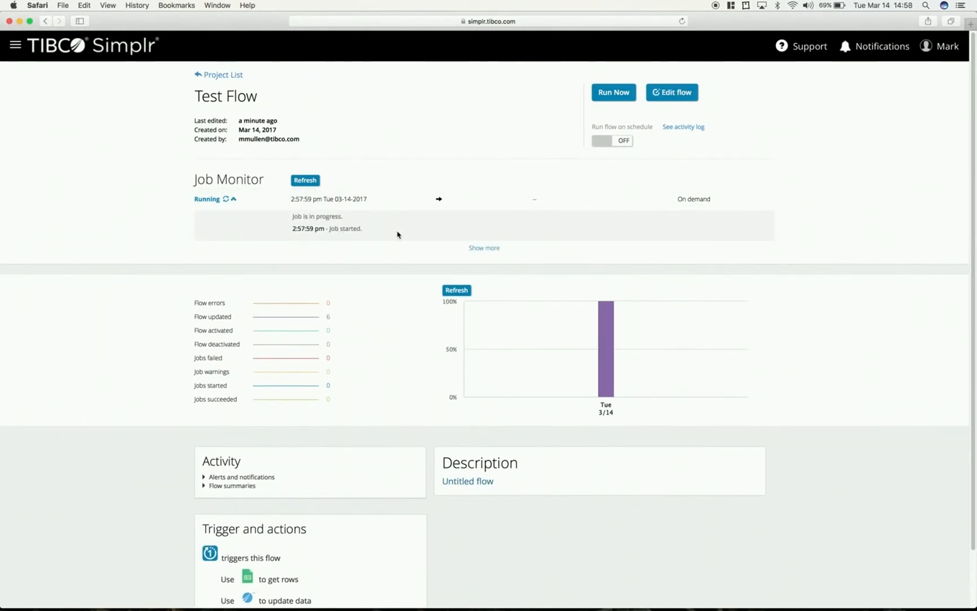
{"action": "left_click", "coordinate": [482, 248]}
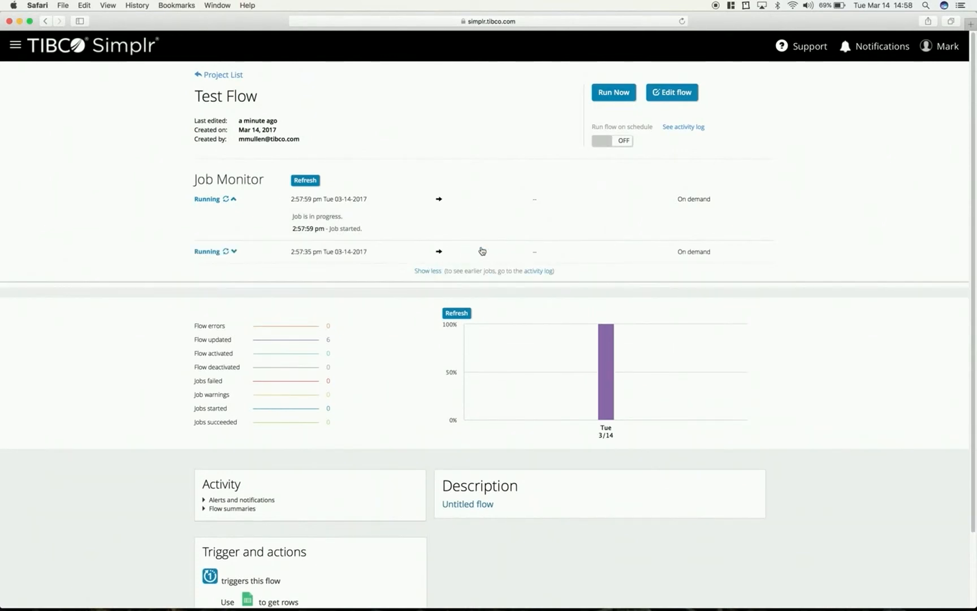
{"action": "left_click", "coordinate": [425, 271]}
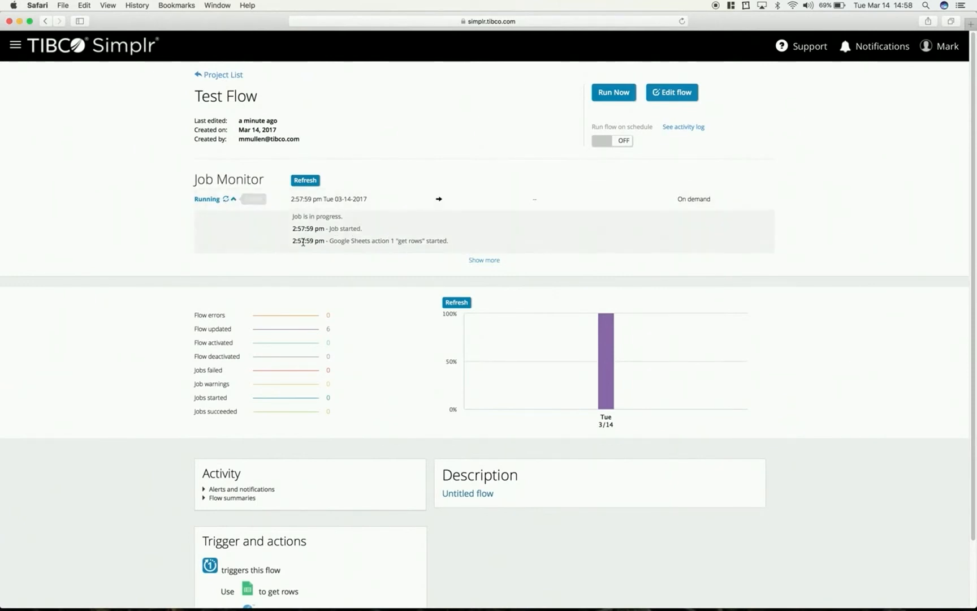
{"action": "left_click", "coordinate": [227, 200]}
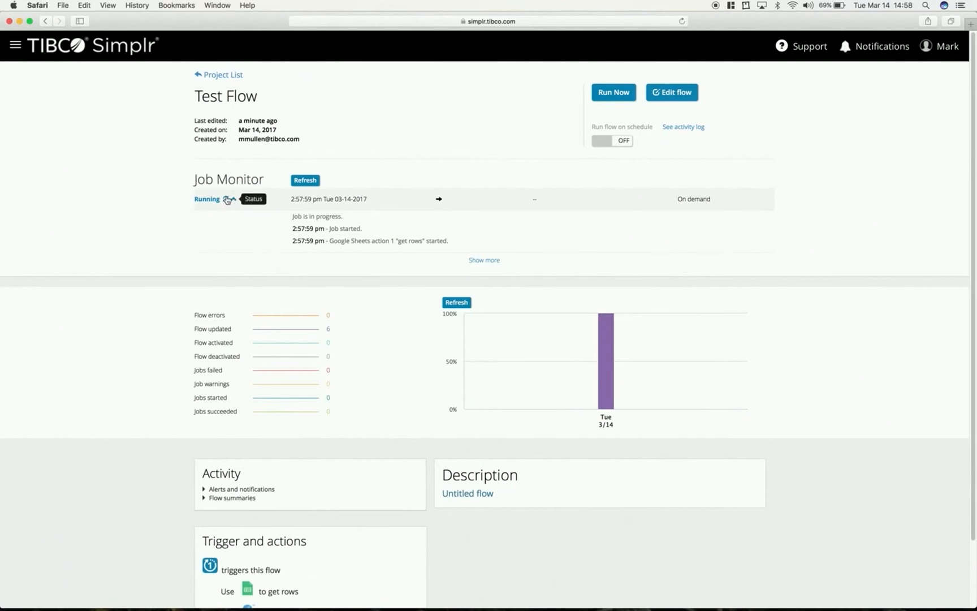
{"action": "left_click", "coordinate": [227, 200]}
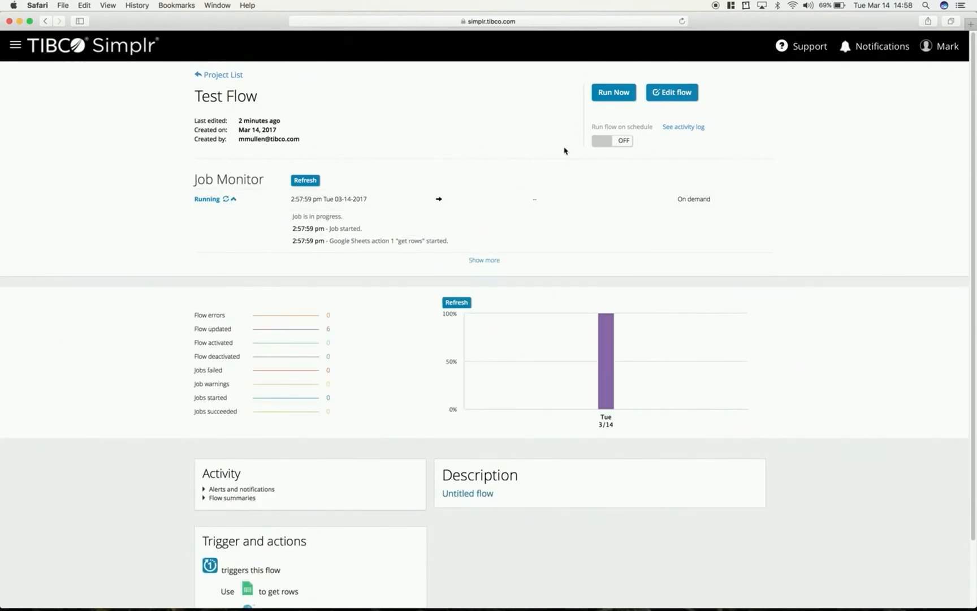
{"action": "left_click", "coordinate": [306, 181]}
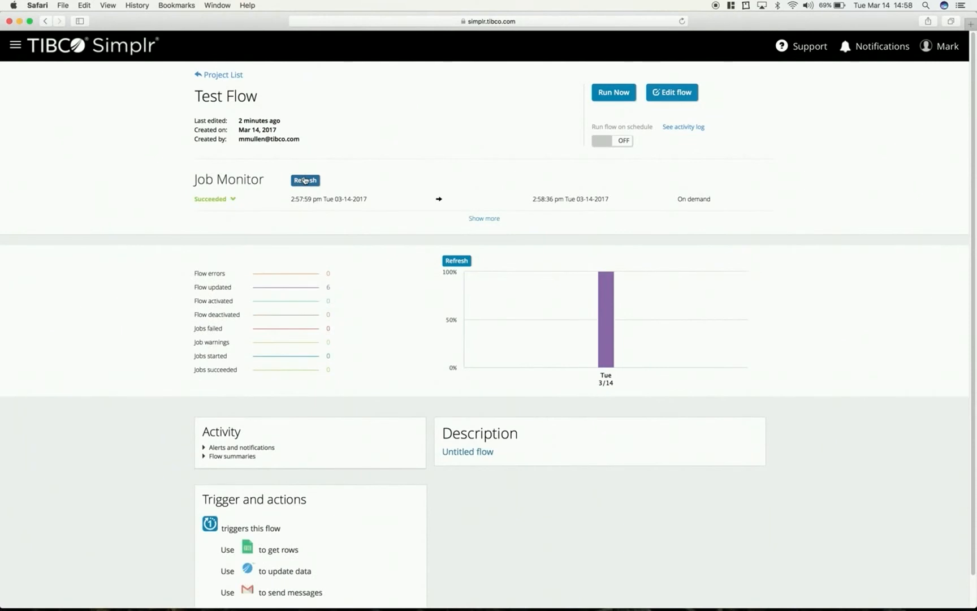
- Review the execution details of the latest Test Flow job in the Job Monitor and collapse them
{"action": "left_click", "coordinate": [227, 200]}
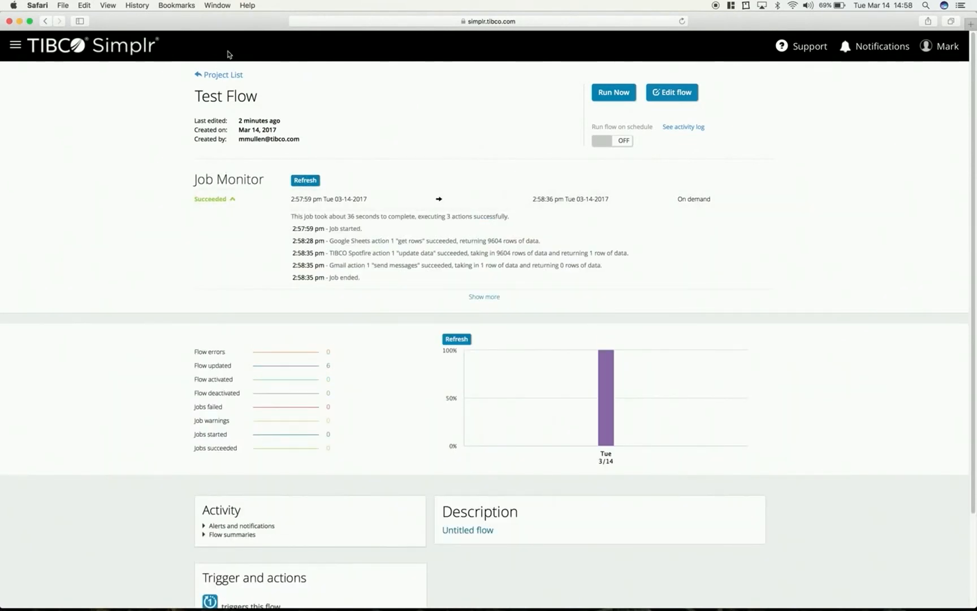
{"action": "left_click", "coordinate": [235, 198]}
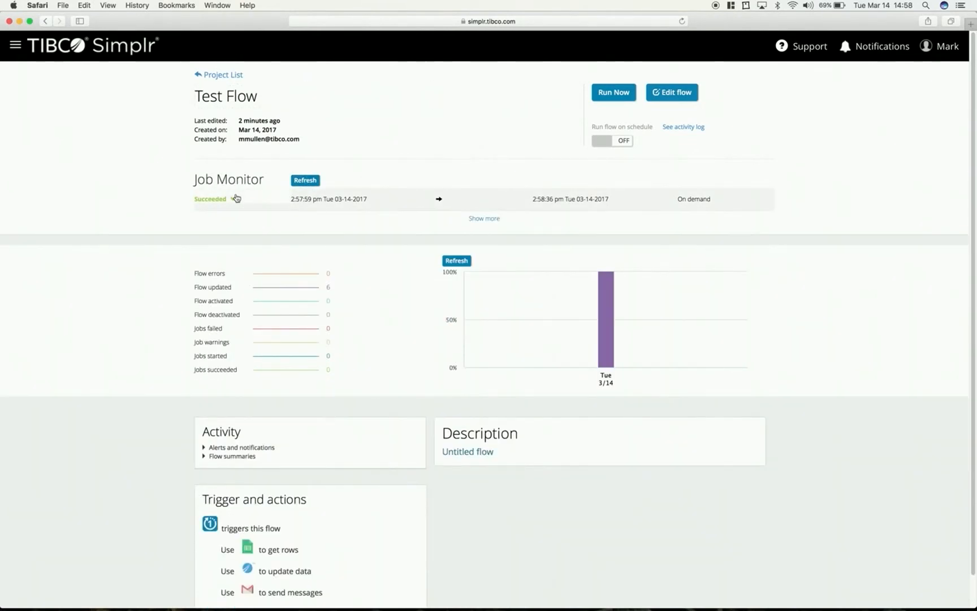
- Switch to Gmail and open the Spotfire Link in the message "Your latest Spotfire Sales Dashboard is ready to view"
{"action": "key", "text": "ctrl+Up"}
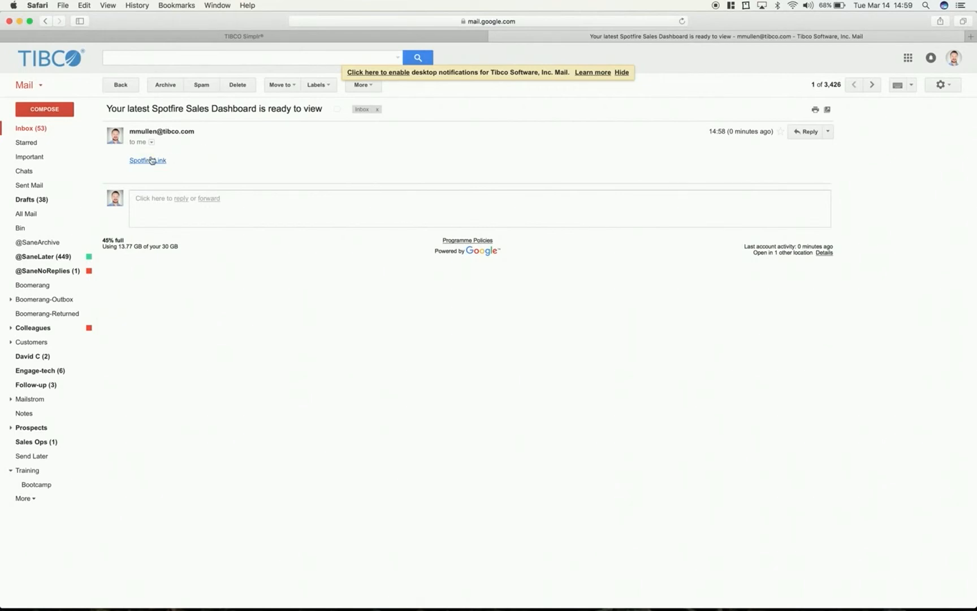
{"action": "left_click", "coordinate": [149, 161]}
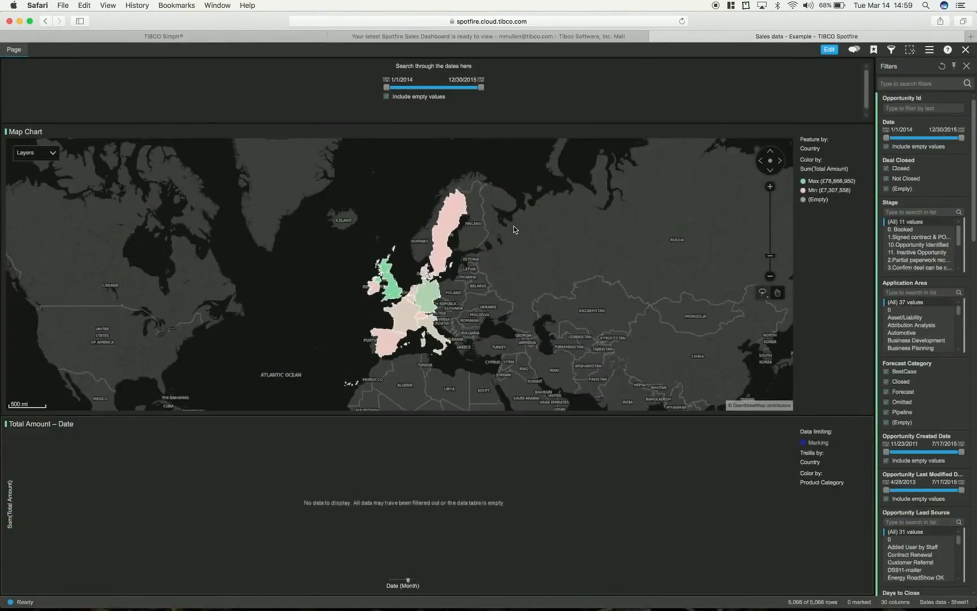
- Mark the United Kingdom on the map chart and filter the dashboard's date range to start at 8/8/2014
{"action": "left_click", "coordinate": [389, 270]}
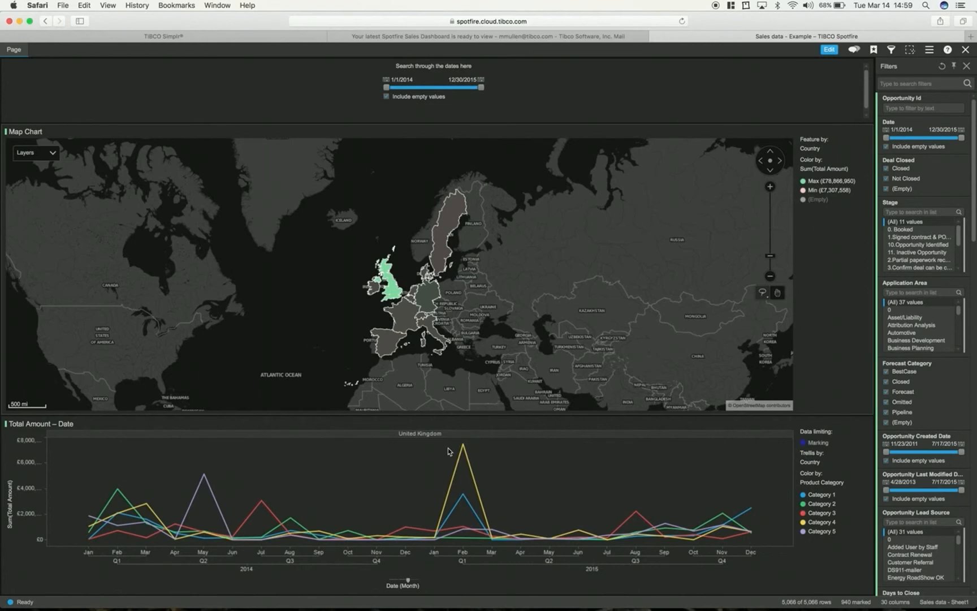
{"action": "left_click_drag", "start_coordinate": [387, 88], "coordinate": [413, 88]}
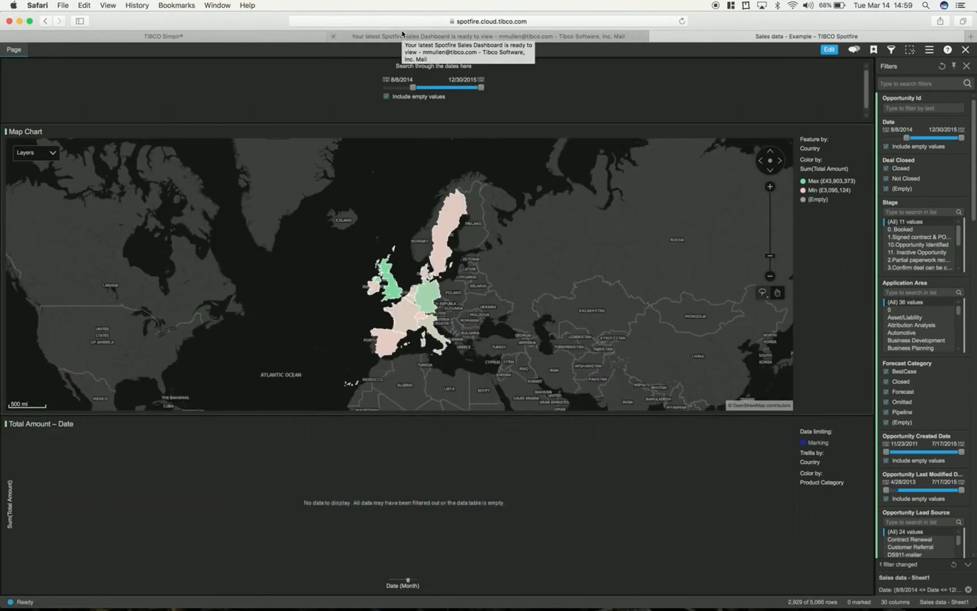
- Write the contact e-mail address and full name, separated by a hyphen, in the browser's address field
{"action": "left_click", "coordinate": [515, 21]}
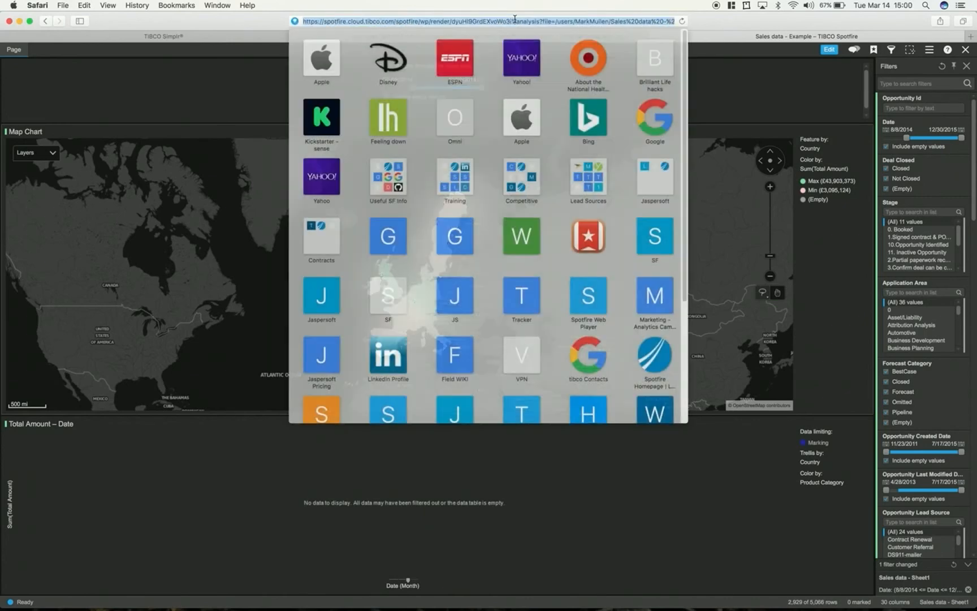
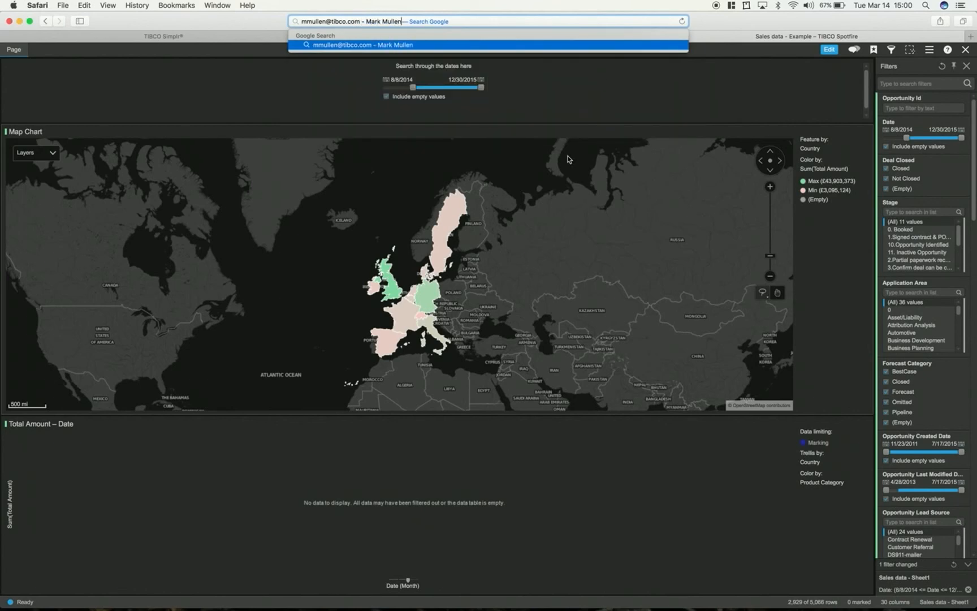